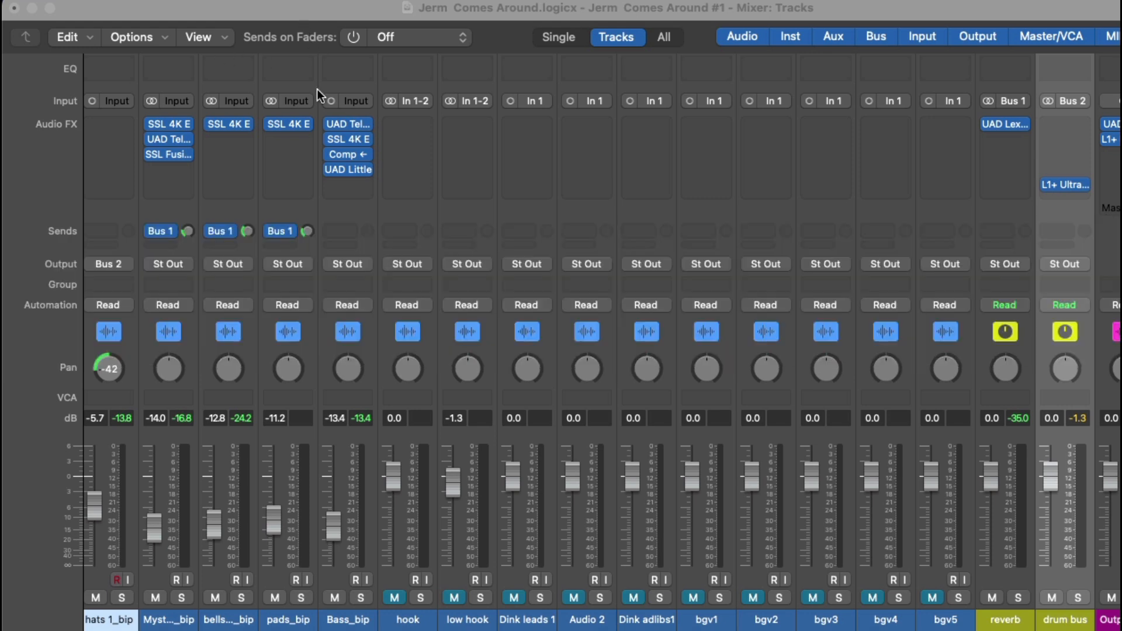
Step: Audition the drum bus during playback, first soloed and then together with the rest of the mix
scroll(209, 625, left, 6)
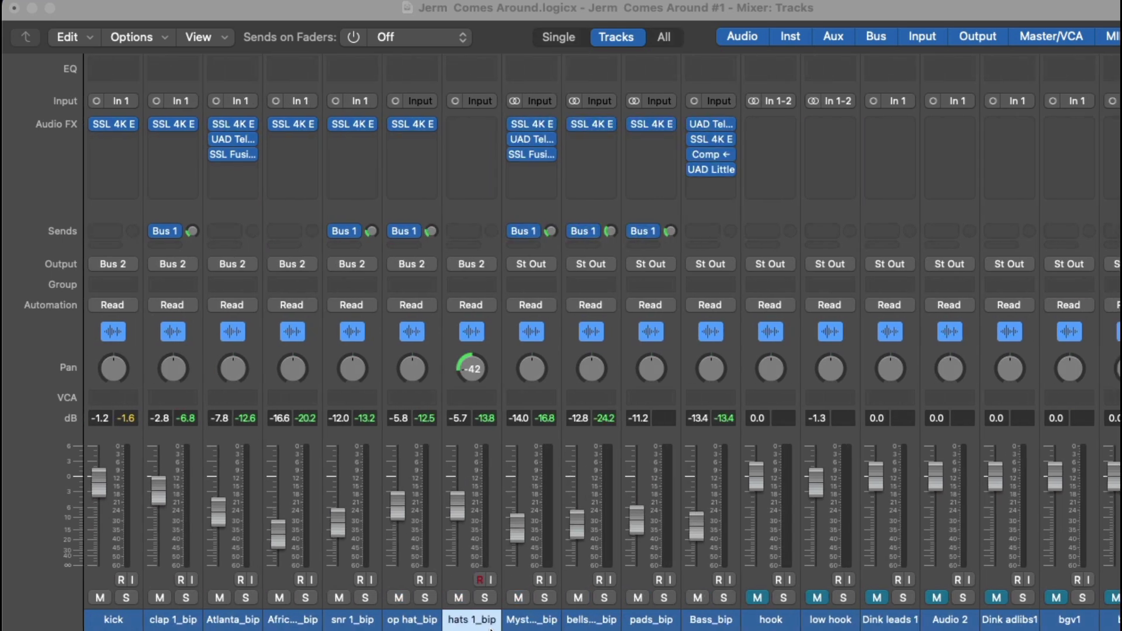
scroll(522, 626, right, 6)
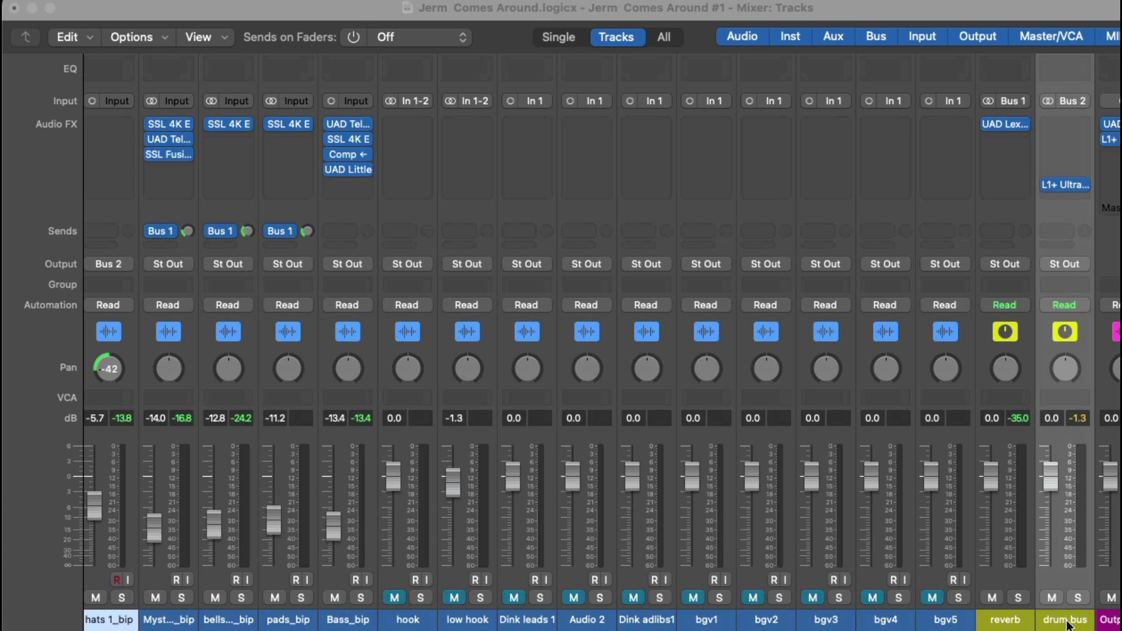
click(1078, 597)
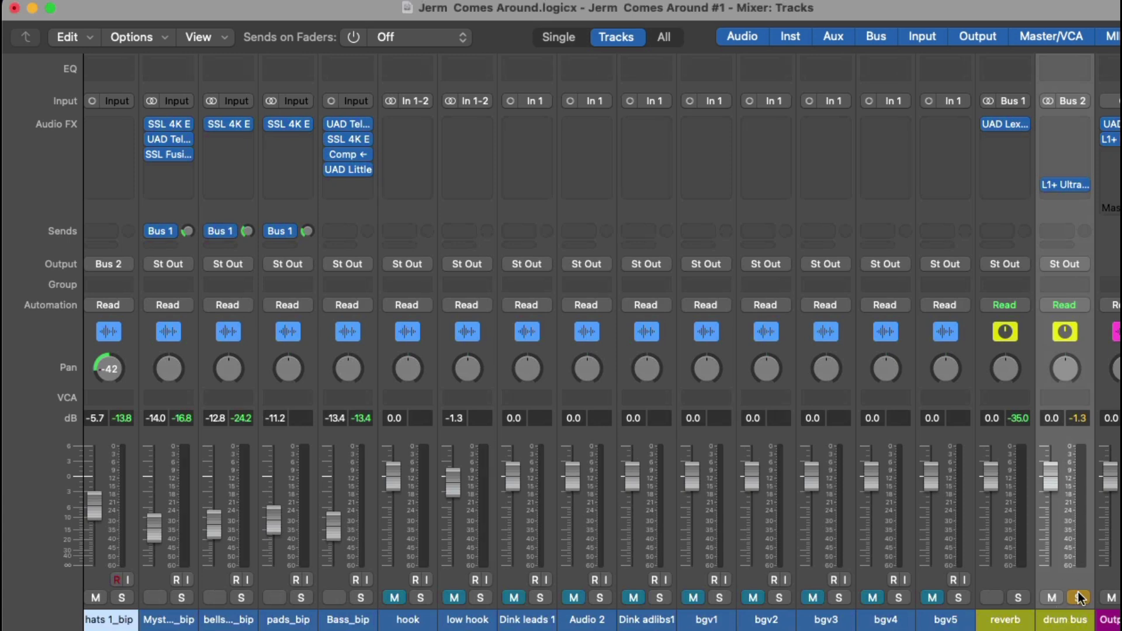
key(space)
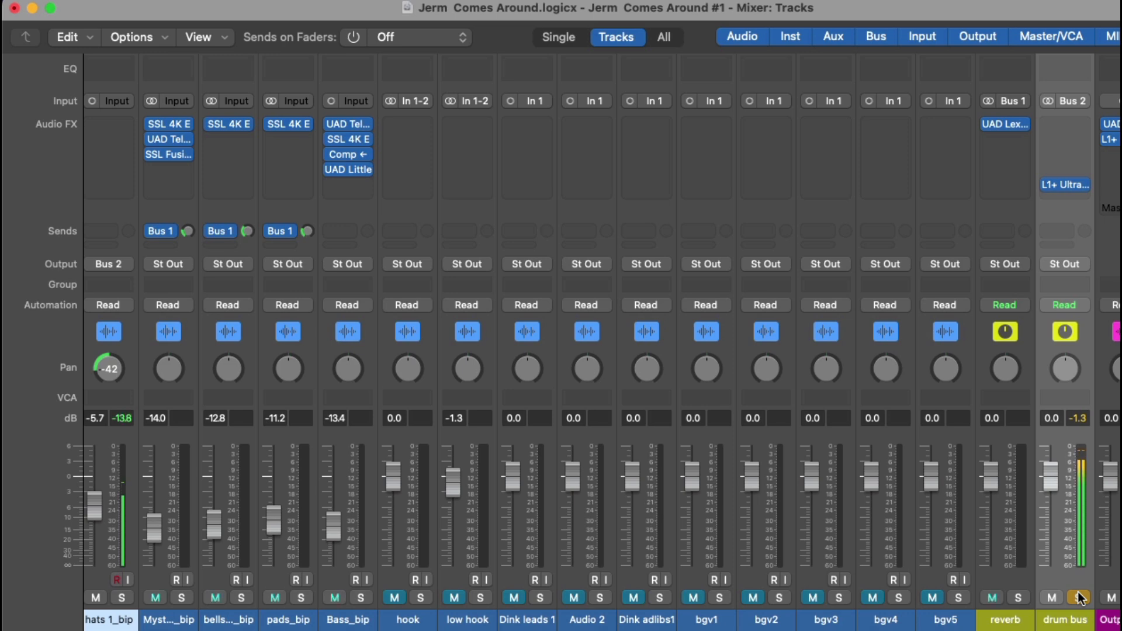
click(1078, 597)
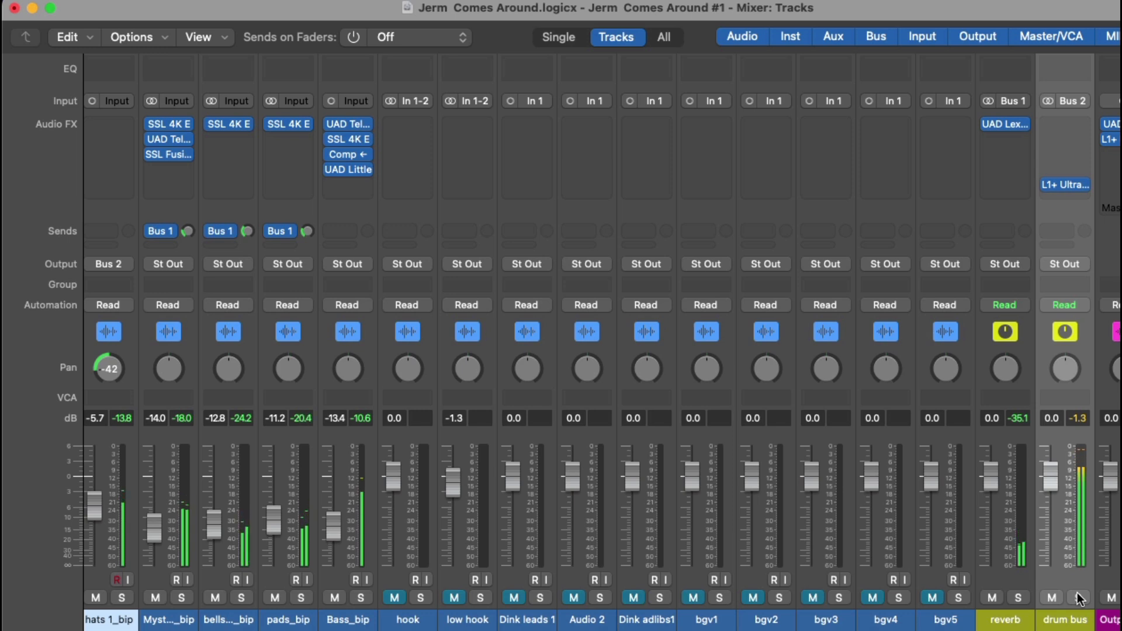
key(space)
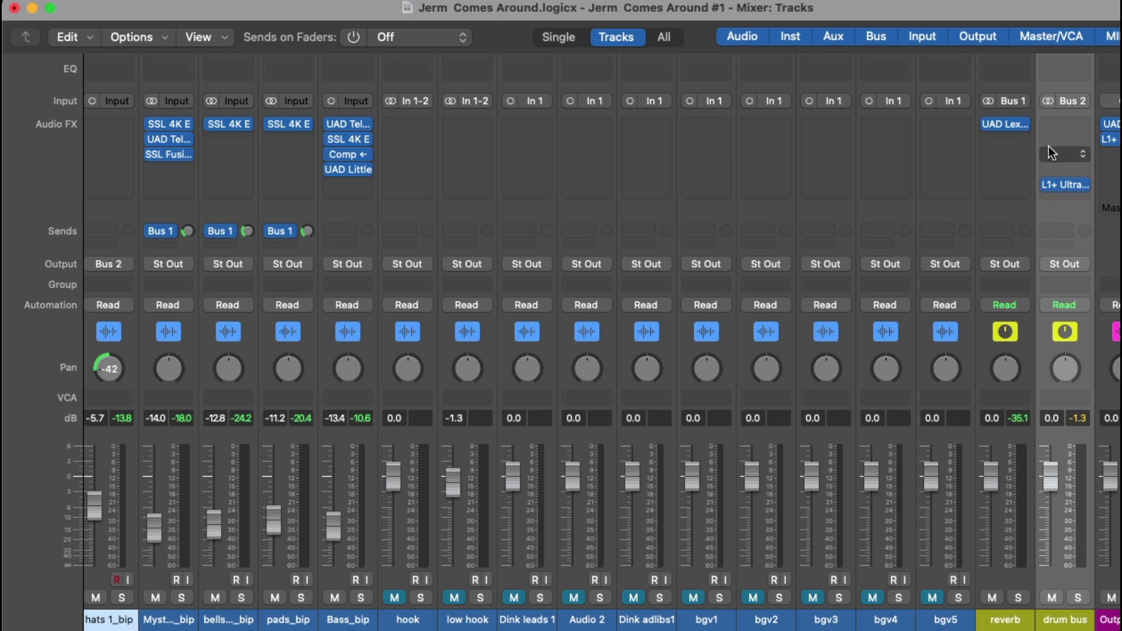
Step: Insert a stereo Virtual Mix Rack in the first Audio FX slot of the drum bus
click(1059, 125)
mouse_move(1001, 129)
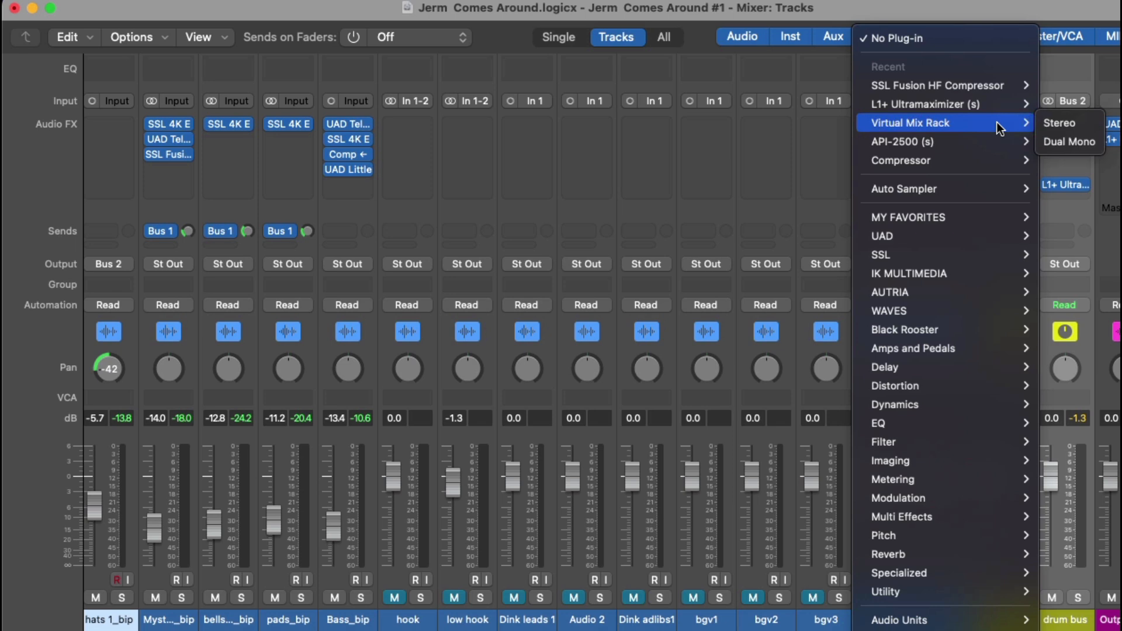
click(1077, 124)
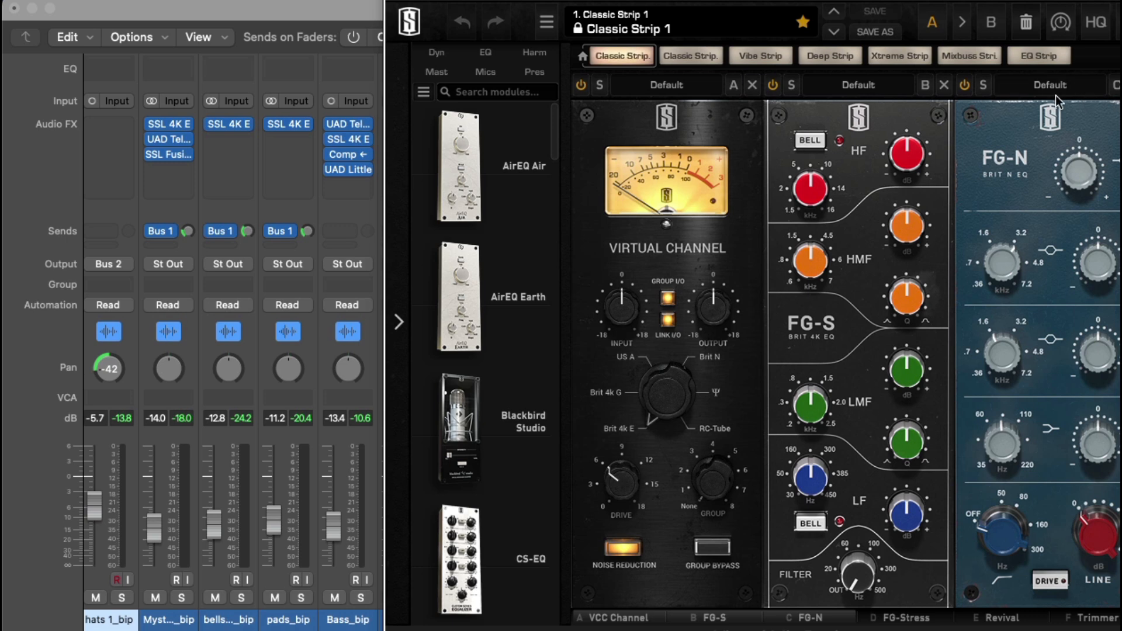
Step: Remove all default modules from the Virtual Mix Rack: VCC Channel, FG-S, FG-N, FG-Stress, Revival and Trimmer
click(752, 86)
click(752, 86)
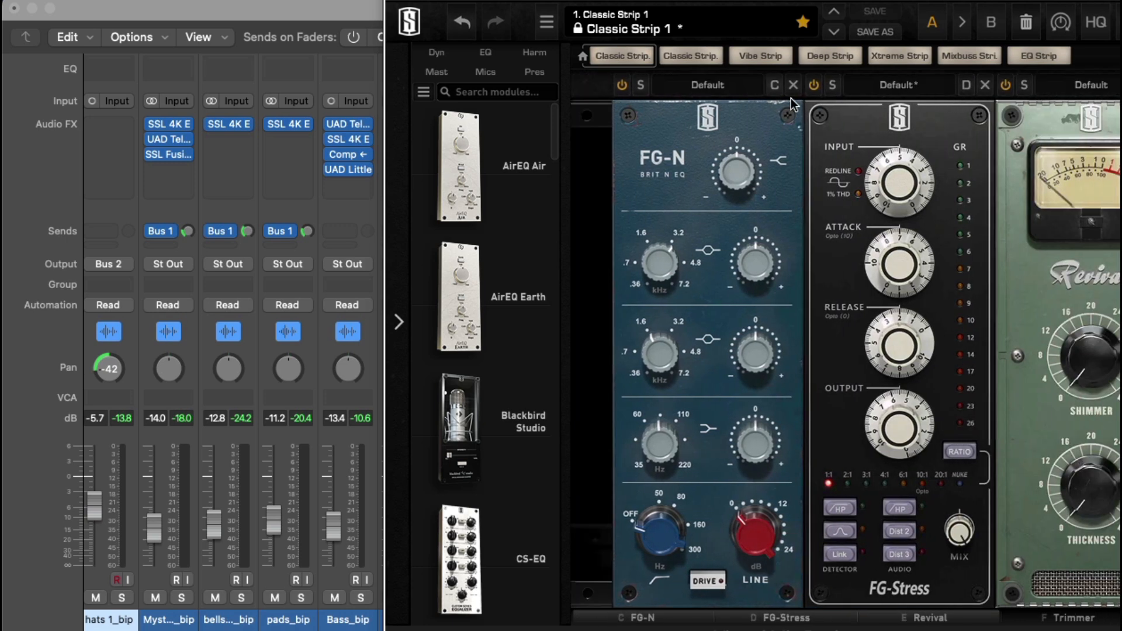
click(751, 86)
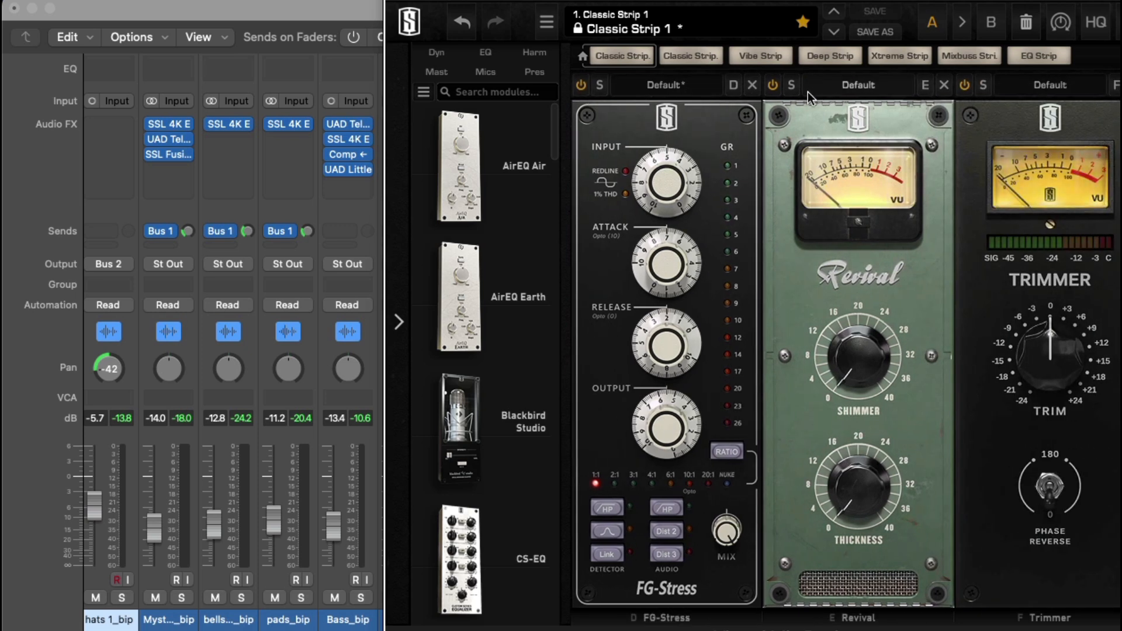
click(749, 85)
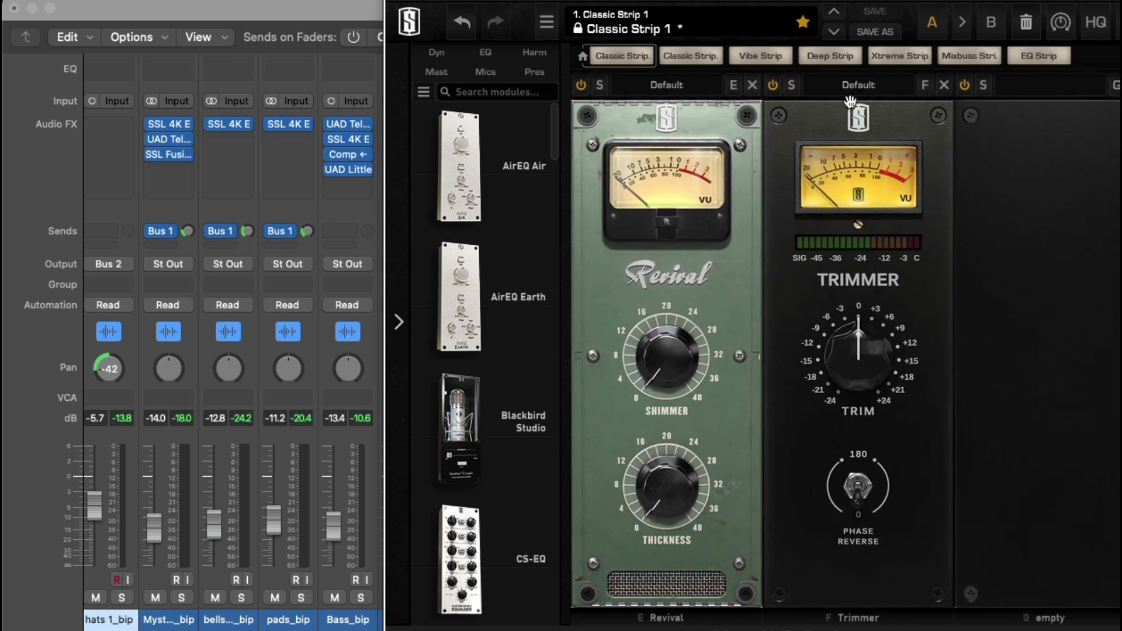
click(752, 86)
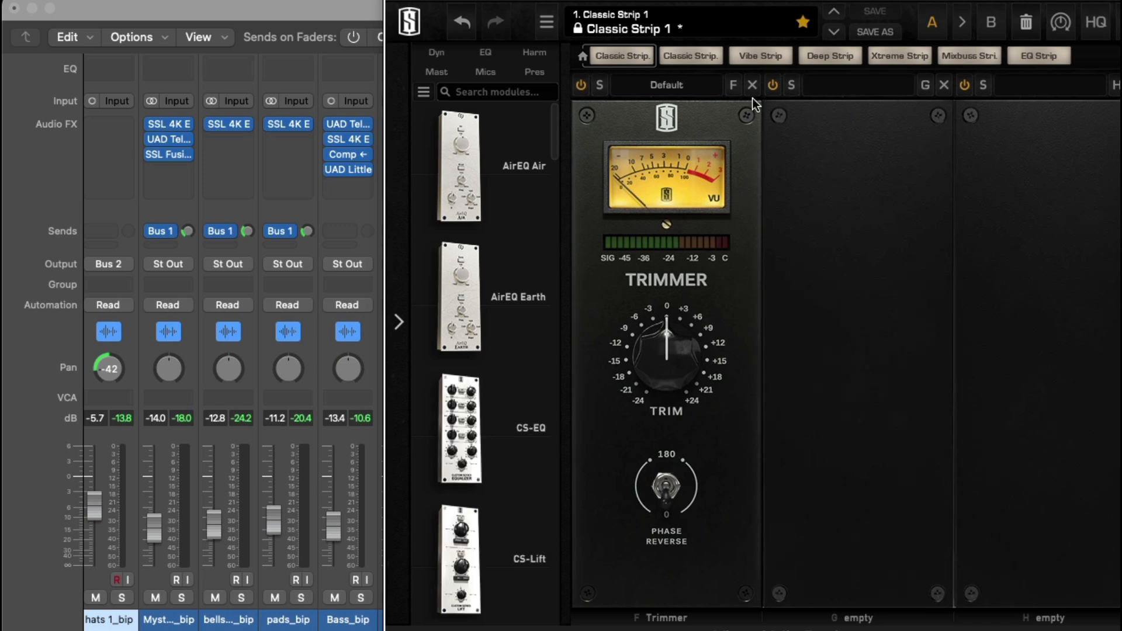
click(752, 85)
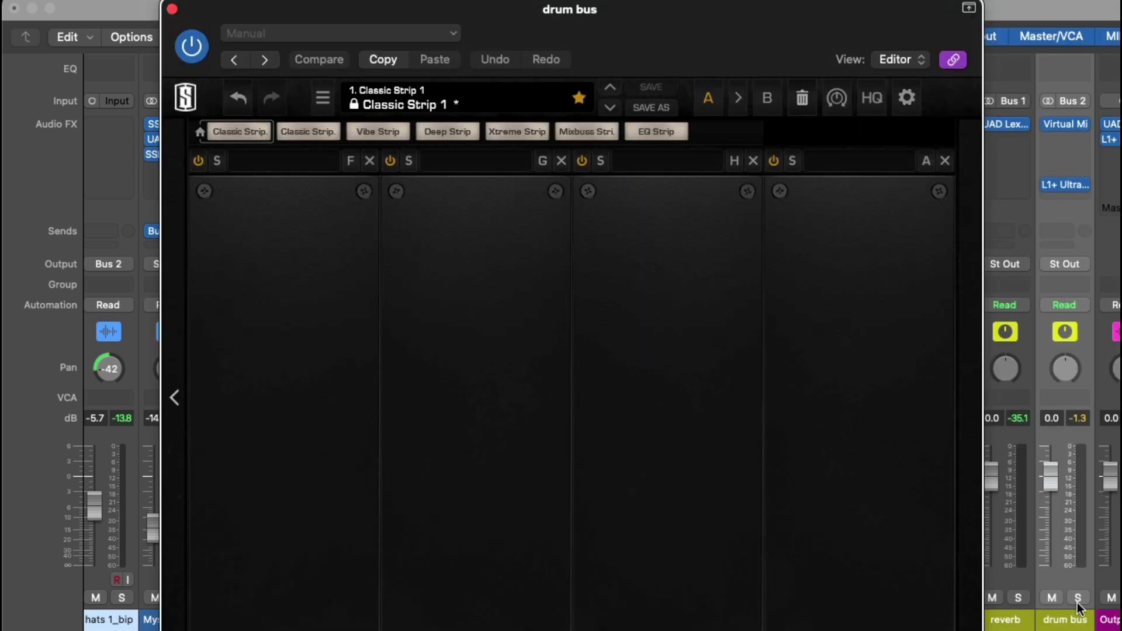
Step: Play the soloed drum bus and load the FG-Bomber module into the first visible empty rack slot
key(space)
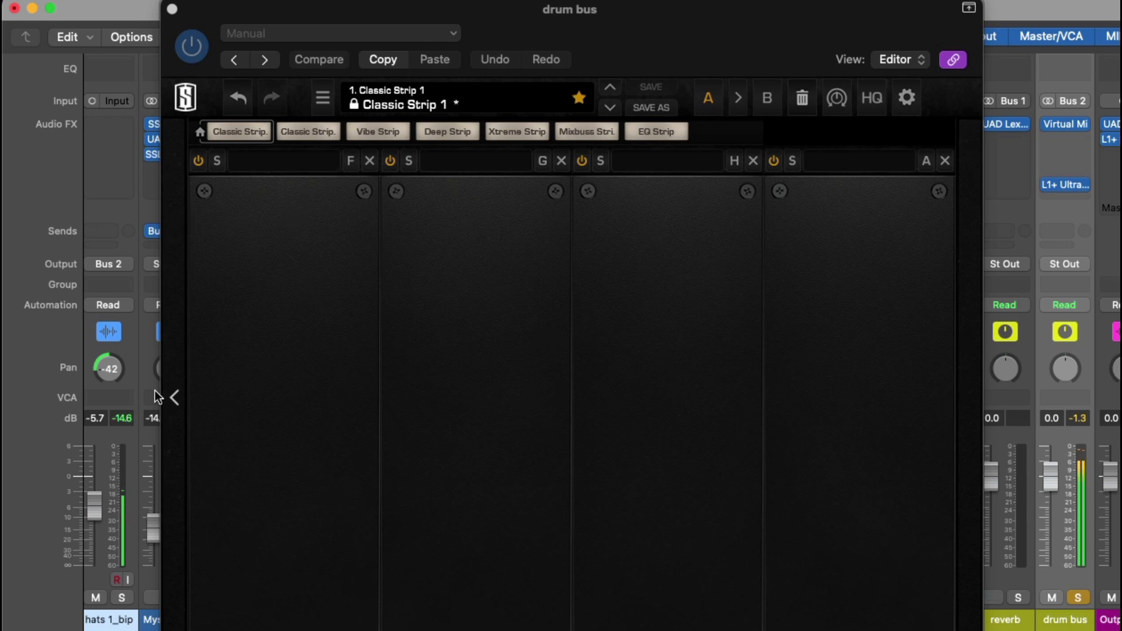
click(174, 396)
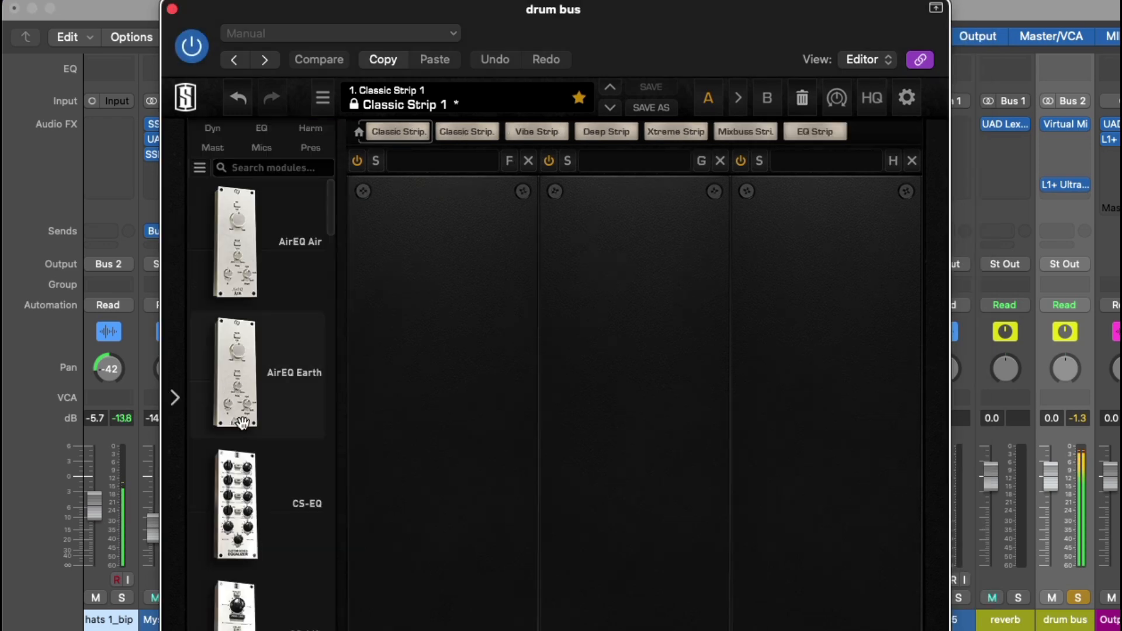
scroll(228, 447, down, 1)
scroll(229, 447, down, 12)
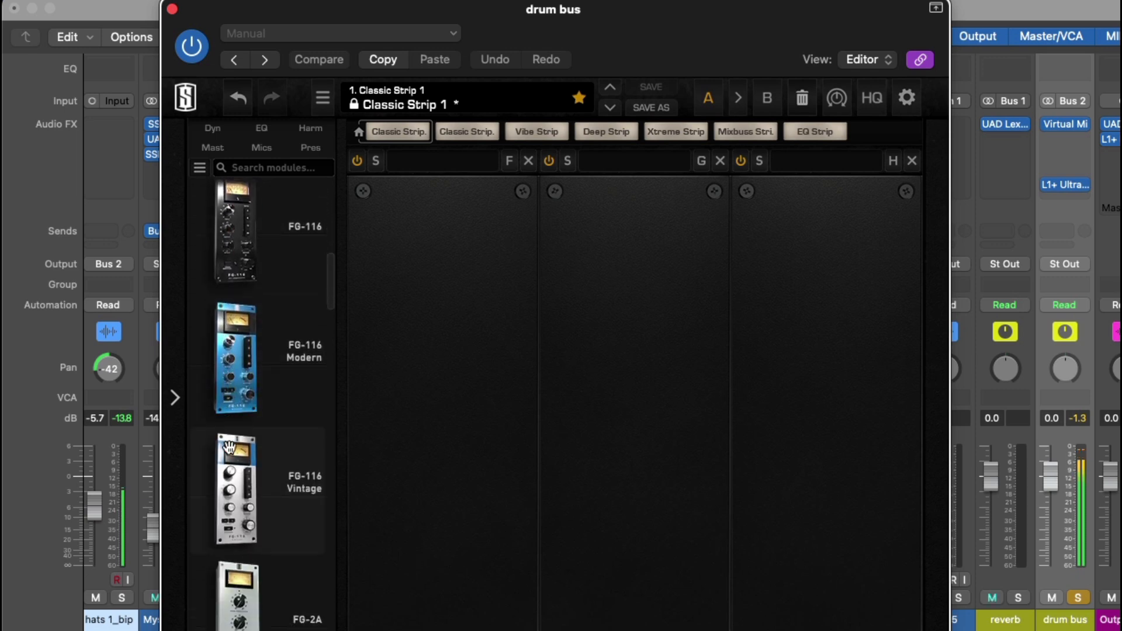
scroll(229, 447, down, 8)
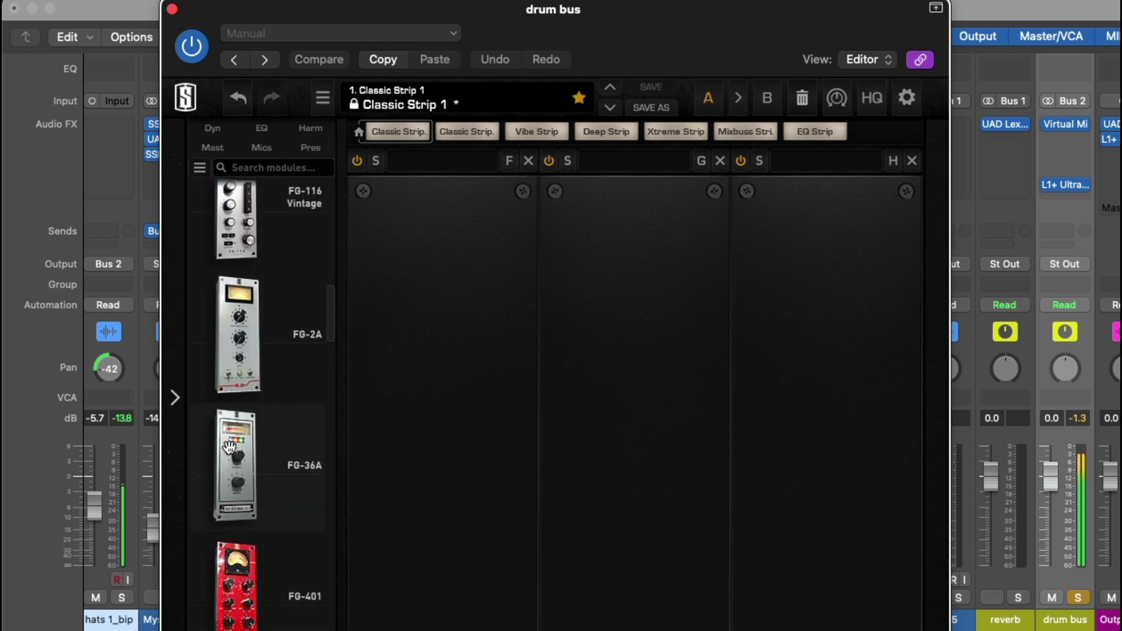
scroll(229, 447, down, 5)
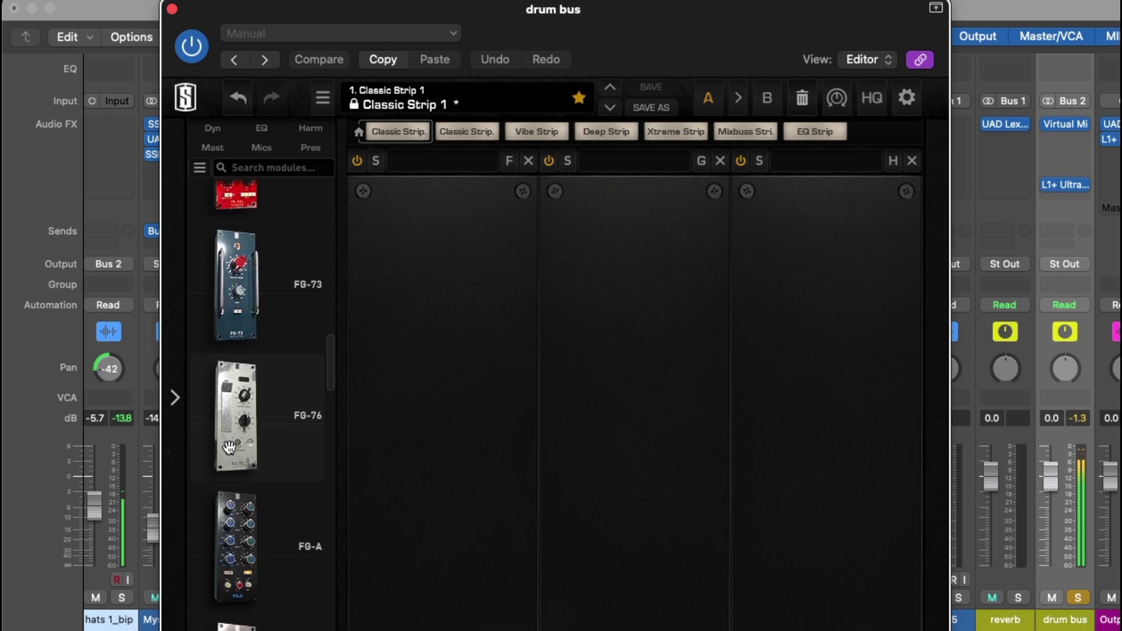
scroll(229, 447, down, 4)
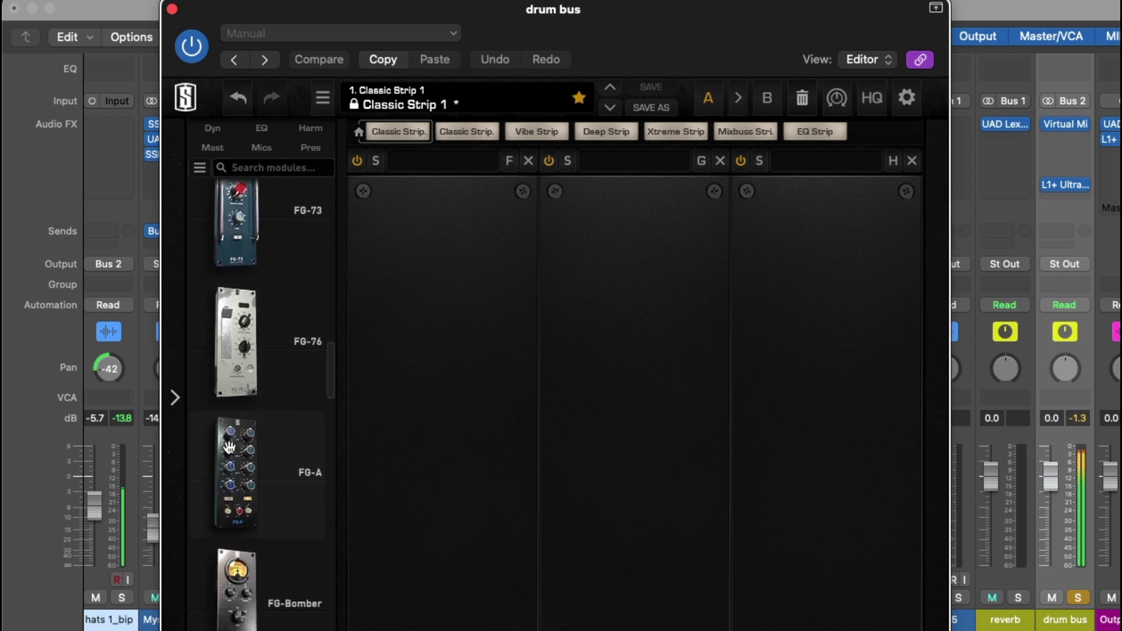
scroll(229, 447, down, 3)
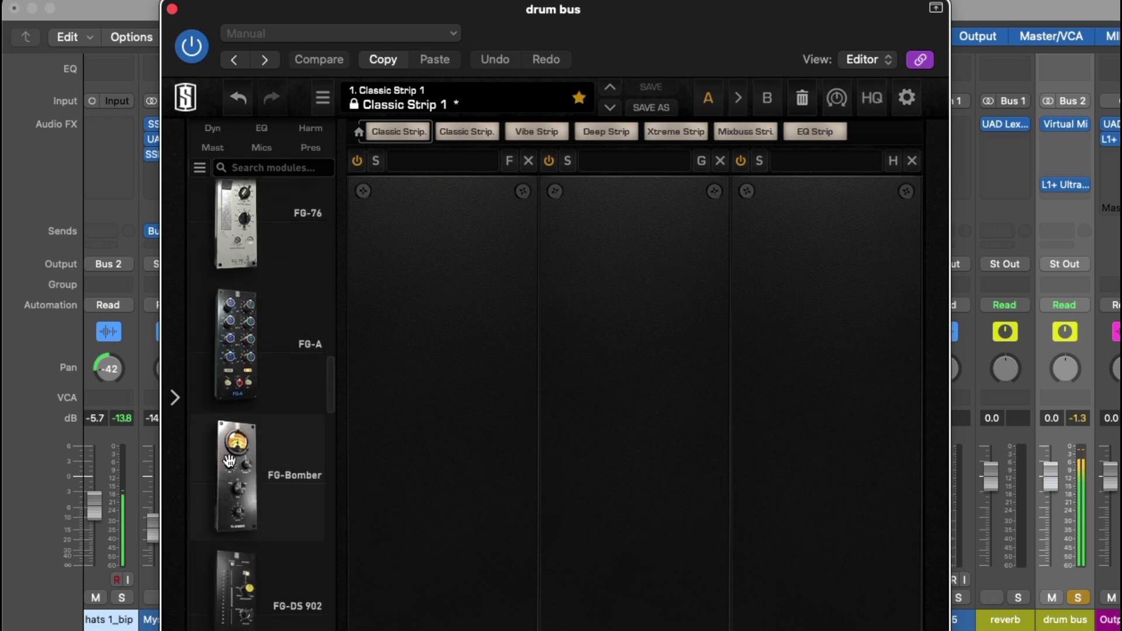
click(230, 463)
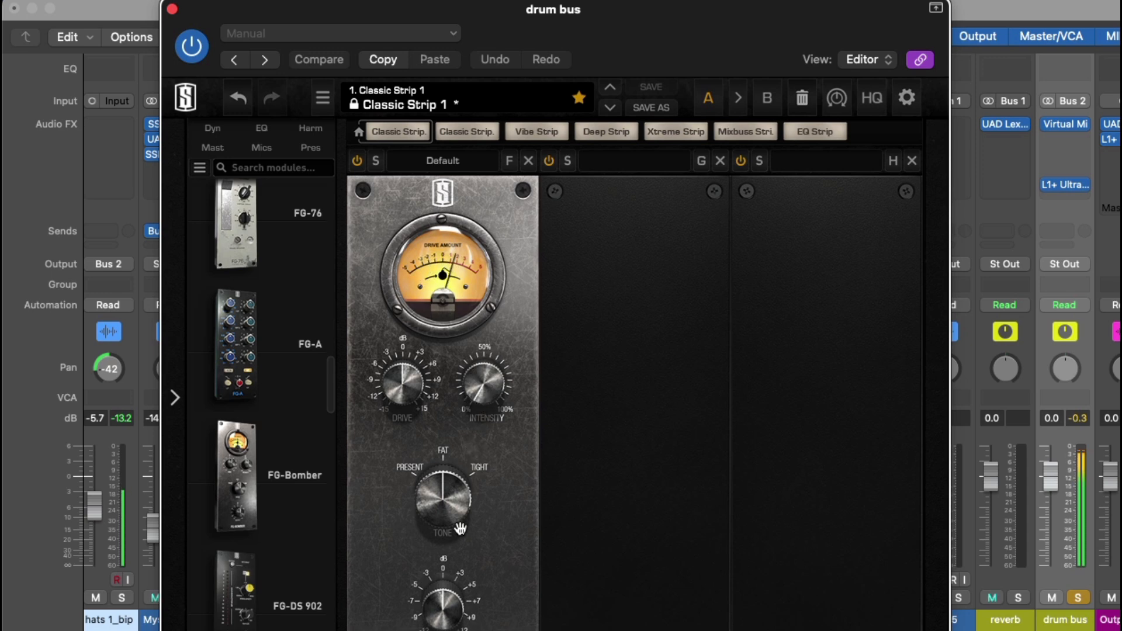
Step: Set the FG-Bomber's tone to Tight, raise its drive above +6 dB and bring its intensity well below 50%
drag(454, 511, 463, 432)
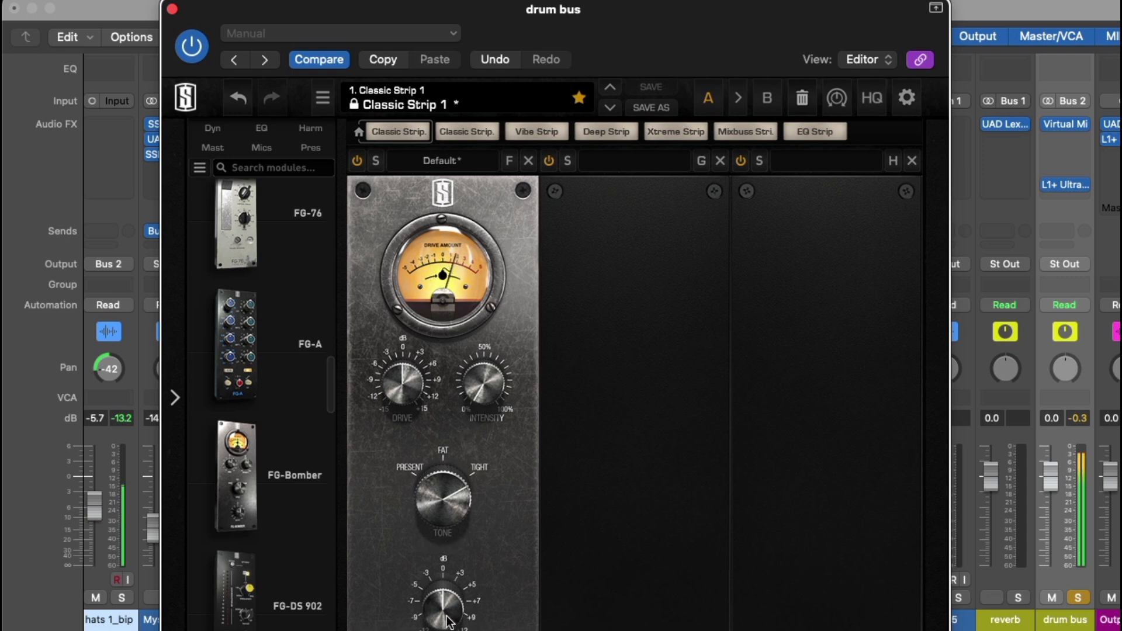
mouse_move(482, 392)
drag(482, 391, 508, 307)
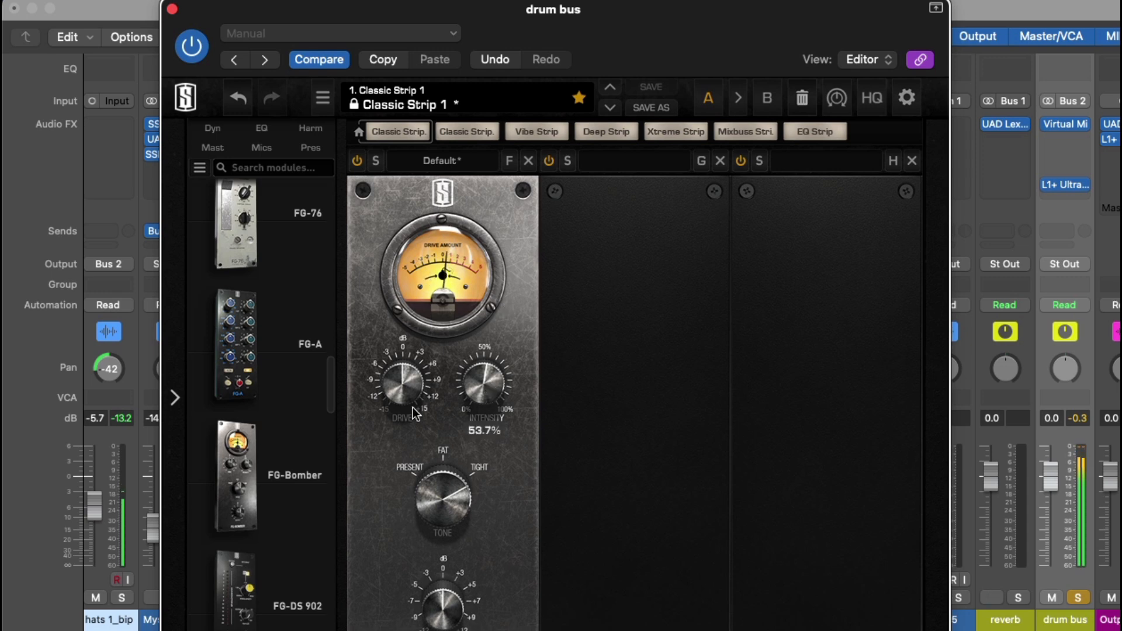
drag(392, 394, 407, 350)
drag(485, 380, 452, 393)
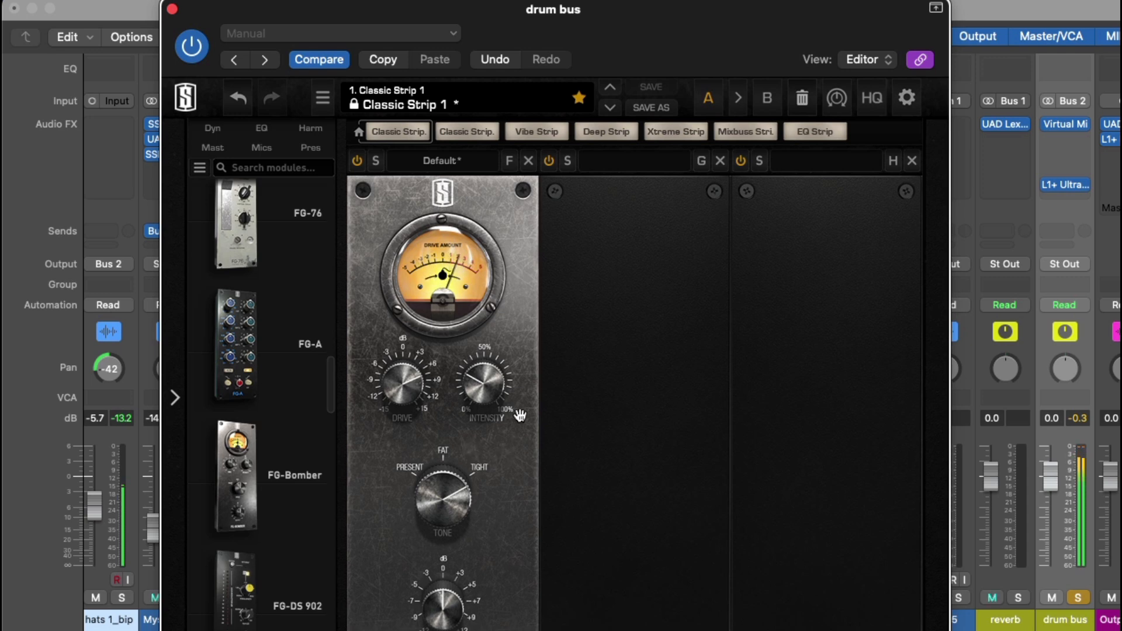
Step: Compare the drums with the FG-Bomber bypassed and active, and raise its intensity slightly
click(357, 161)
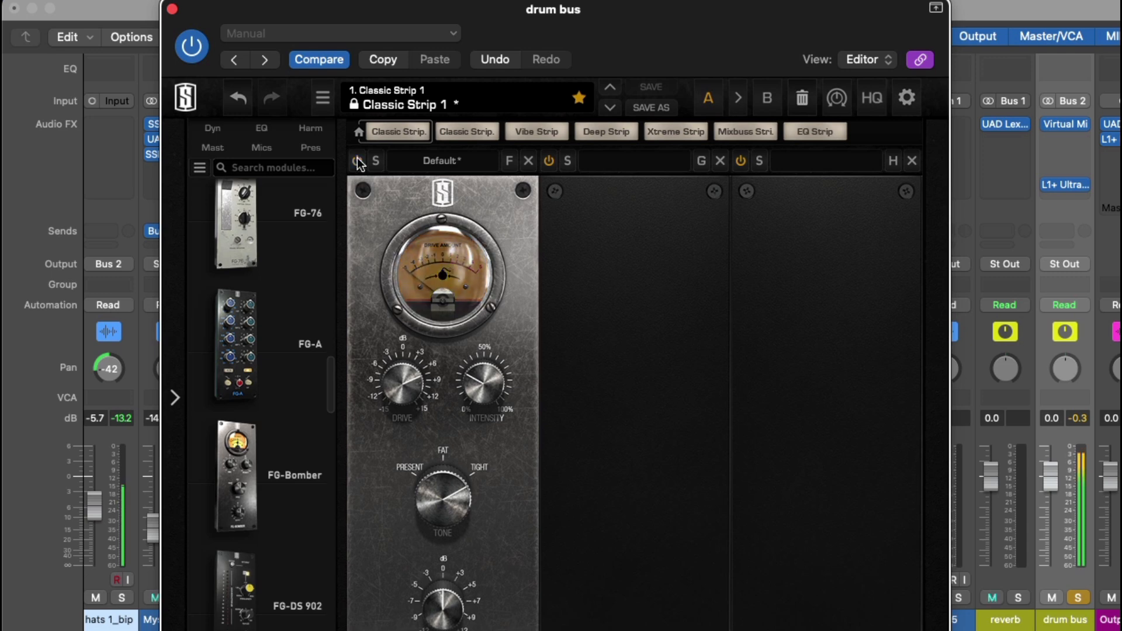
click(357, 161)
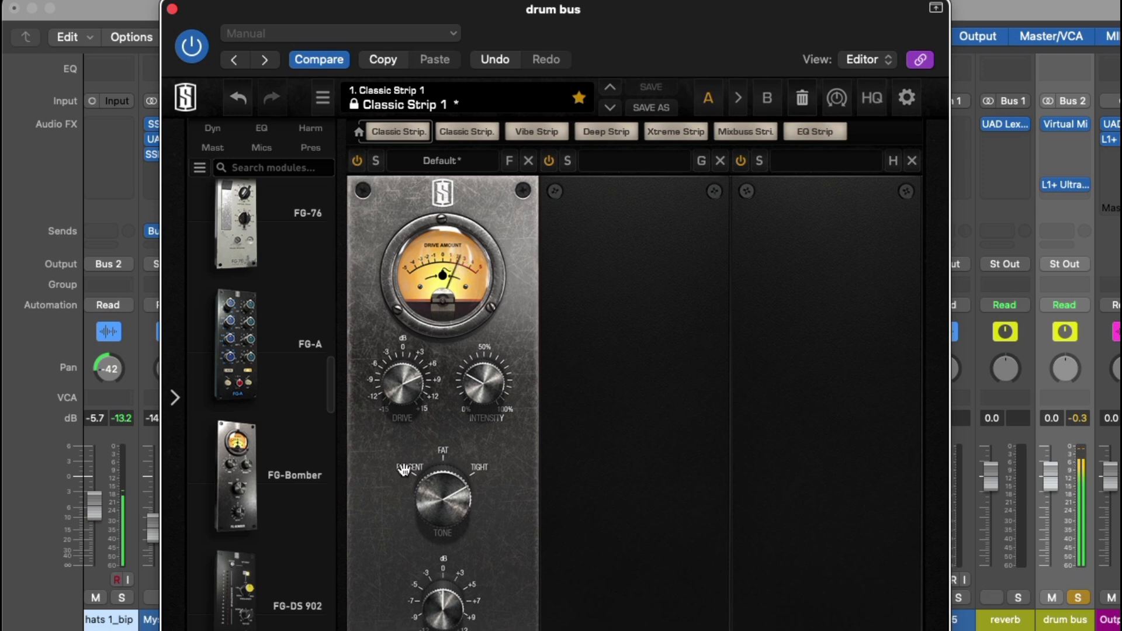
drag(478, 393, 477, 388)
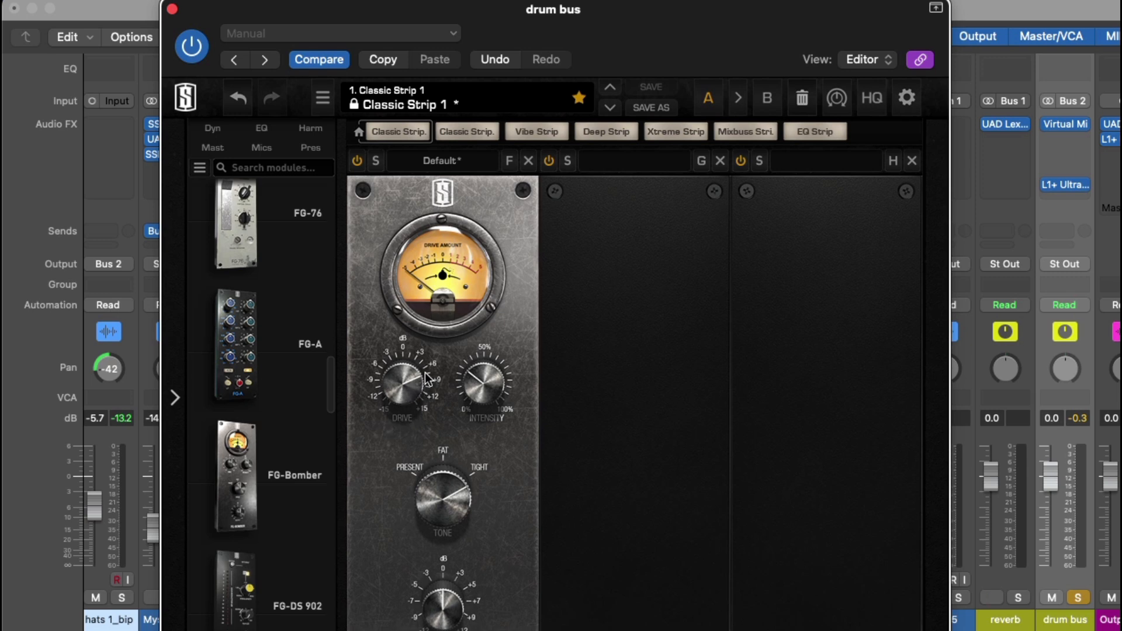
mouse_move(480, 387)
click(357, 160)
Step: Add the FG-A equalizer module to the slot after the FG-Bomber
scroll(284, 275, down, 15)
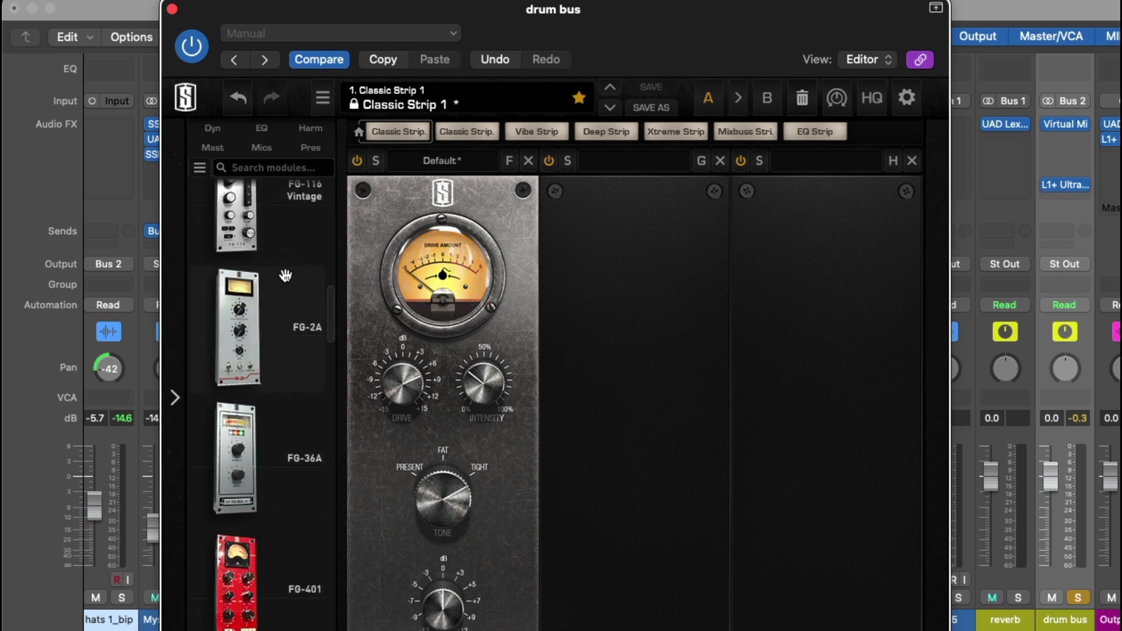
scroll(285, 275, down, 10)
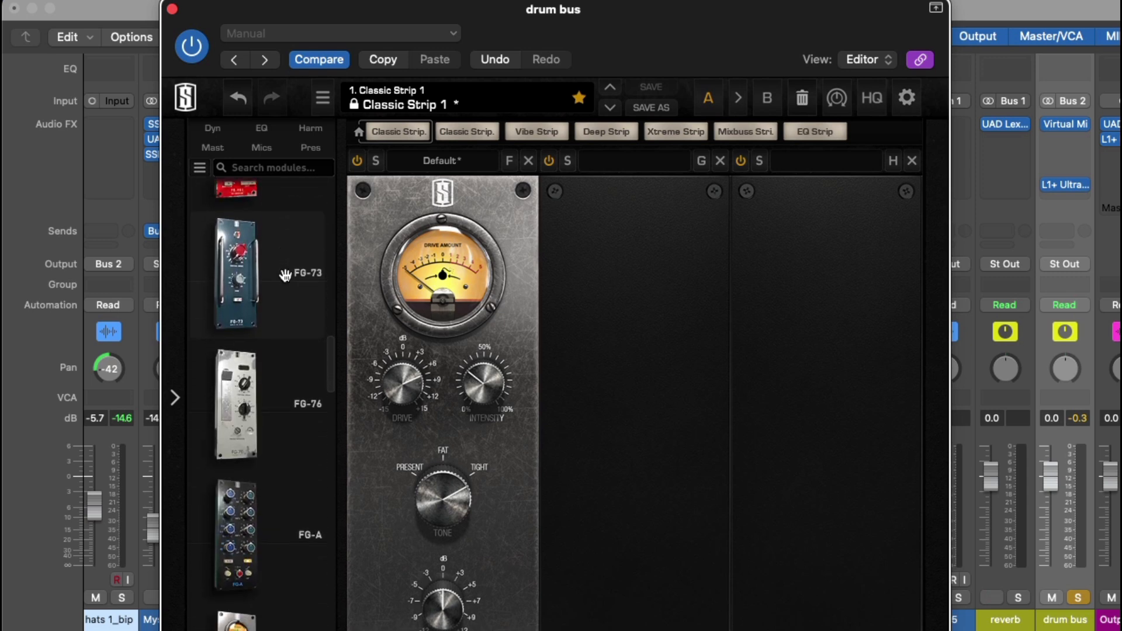
scroll(285, 275, down, 10)
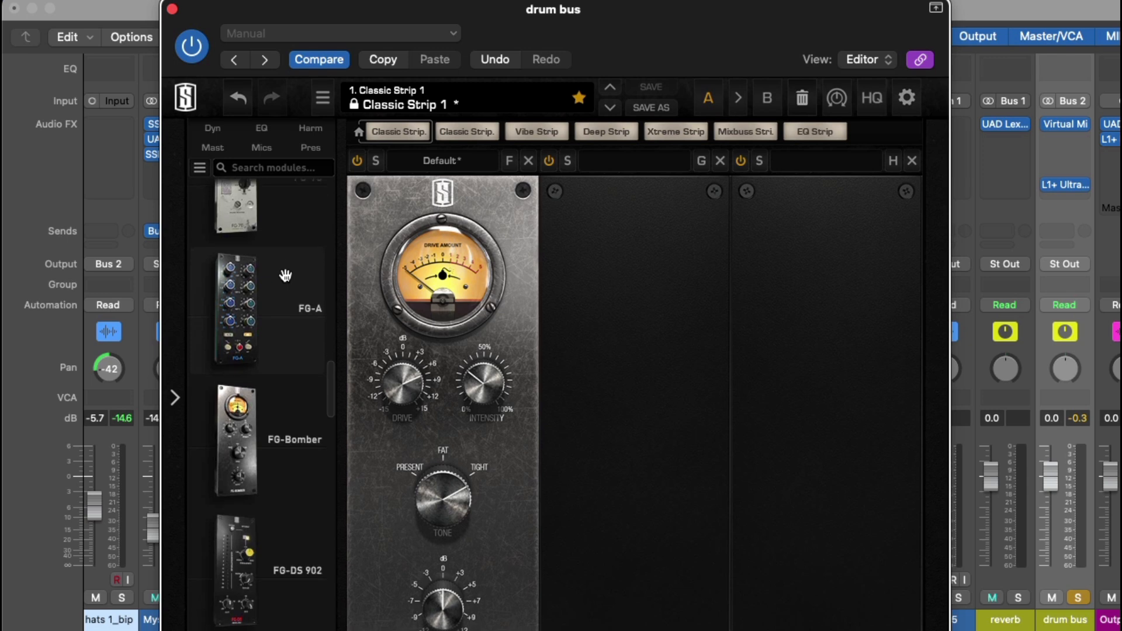
scroll(269, 357, up, 6)
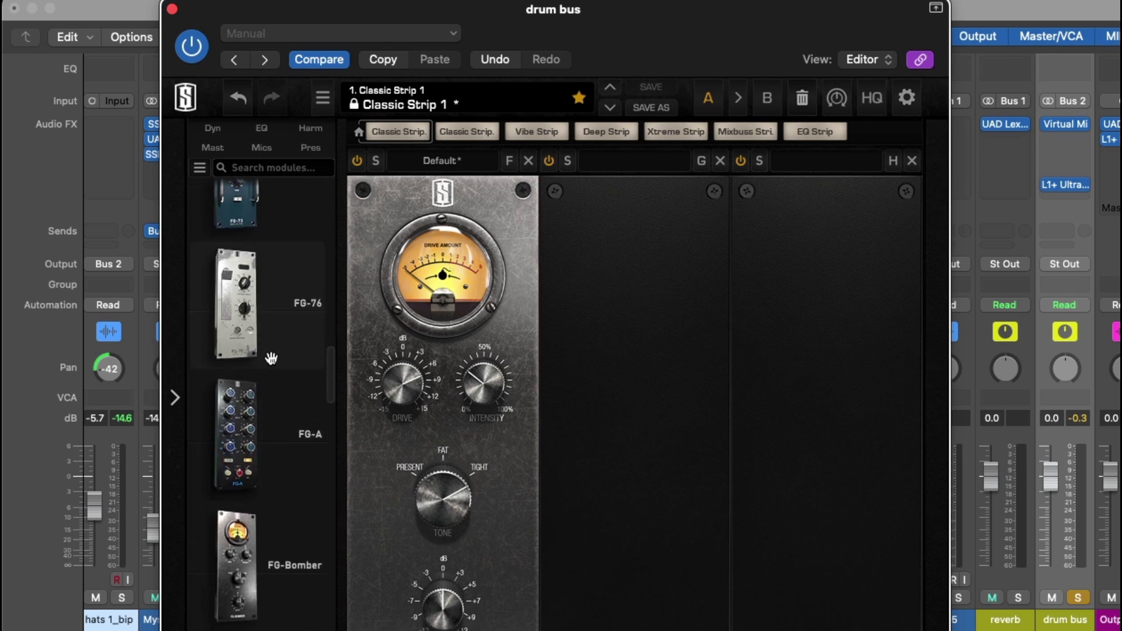
double_click(251, 432)
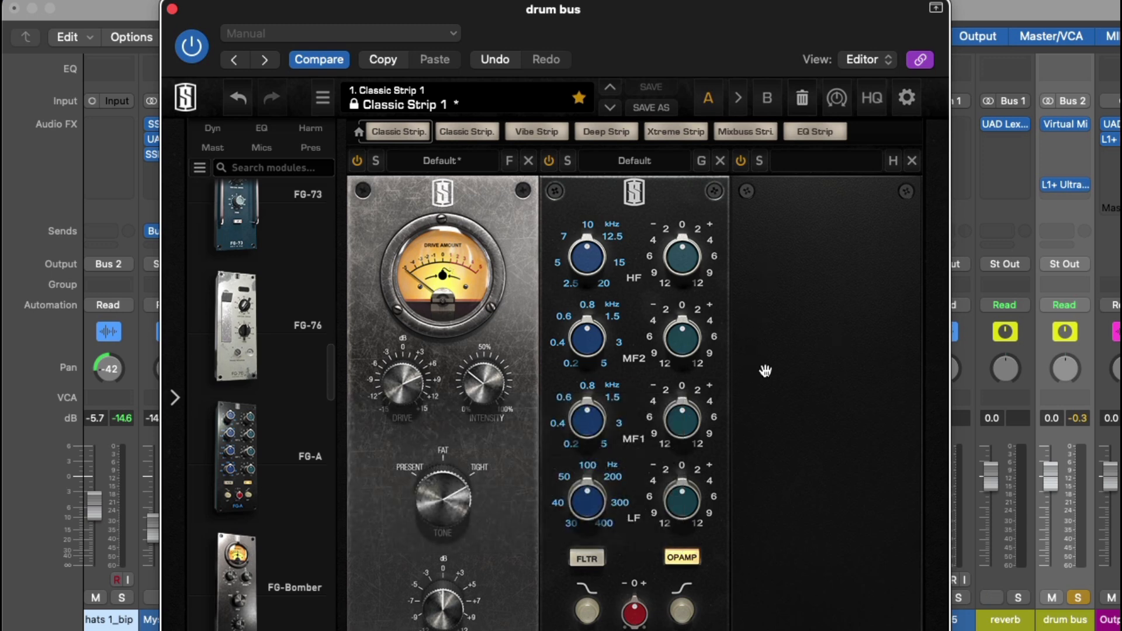
Step: Hide the plug-in window's header controls and reposition the window so the full modules fit on screen
drag(672, 29, 655, 30)
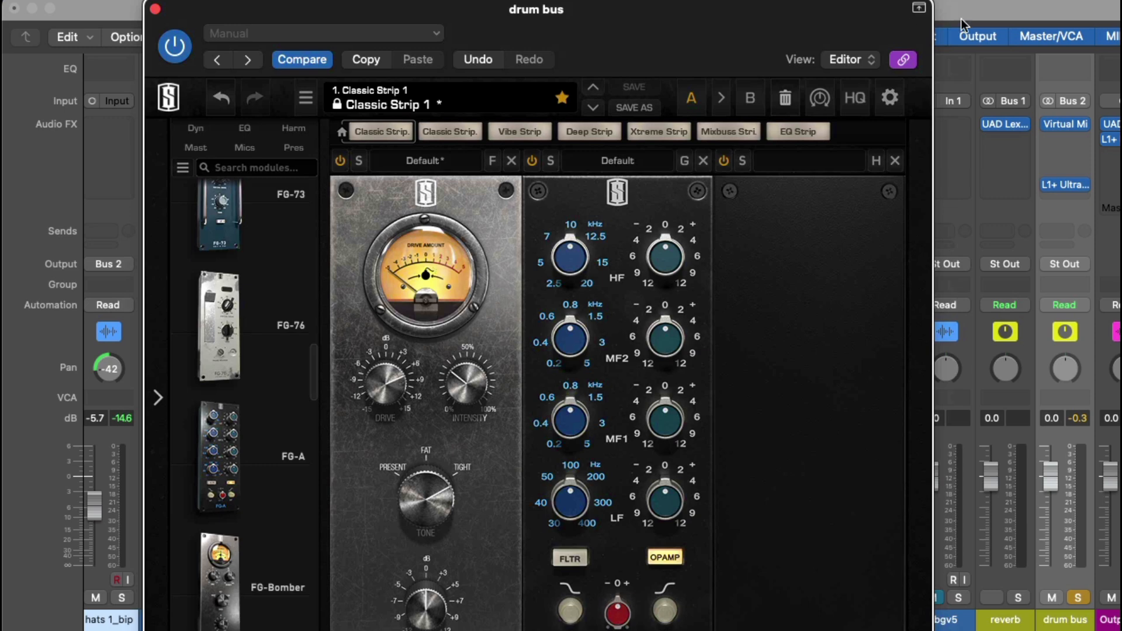
click(919, 8)
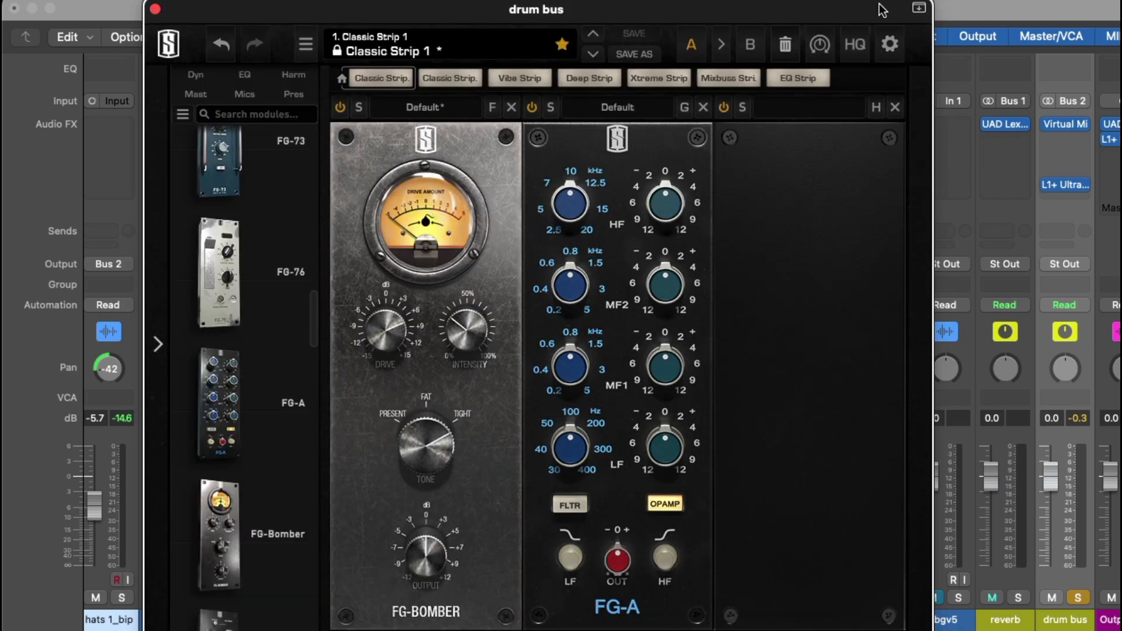
drag(857, 13, 855, 13)
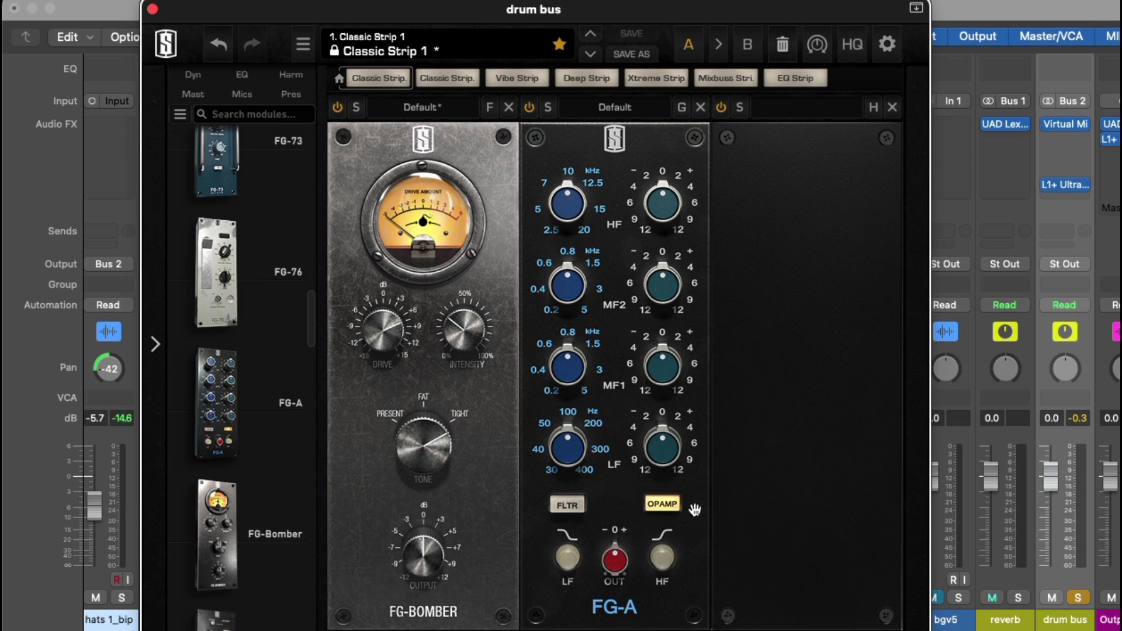
Step: Take the drum bus out of solo and boost the FG-A's HF band by 4 dB at 10 kHz
mouse_move(796, 628)
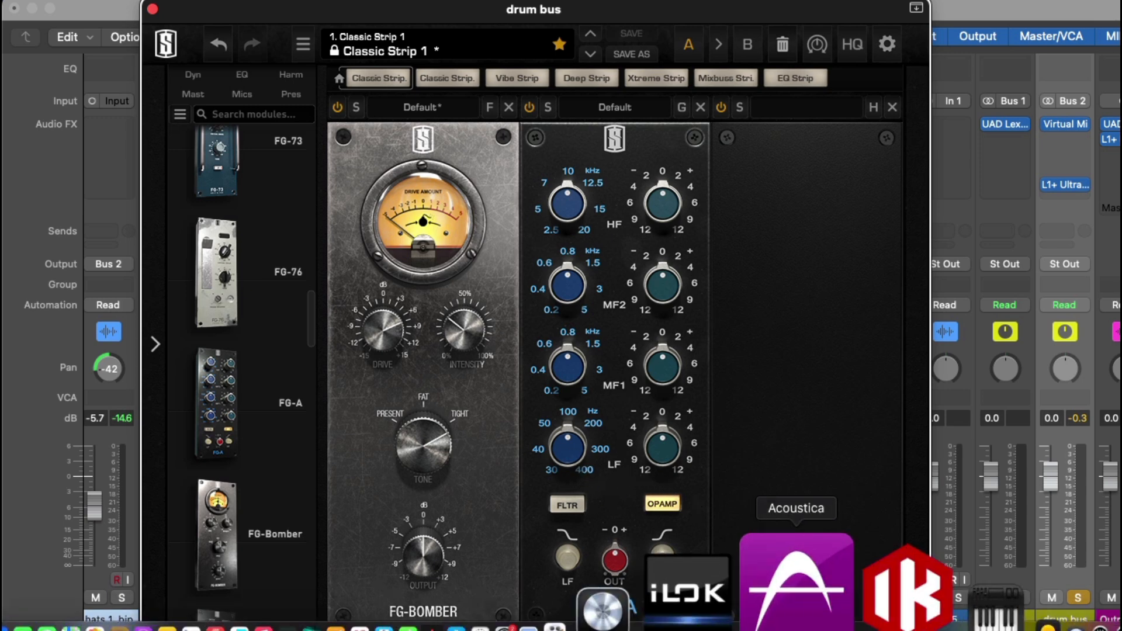
click(530, 109)
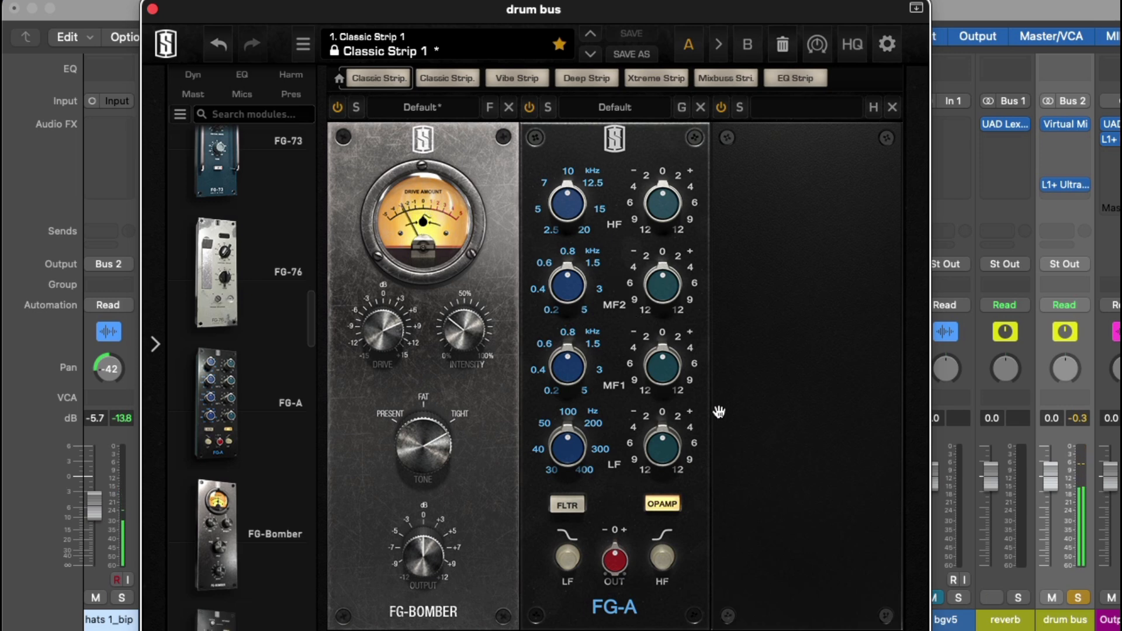
click(1081, 595)
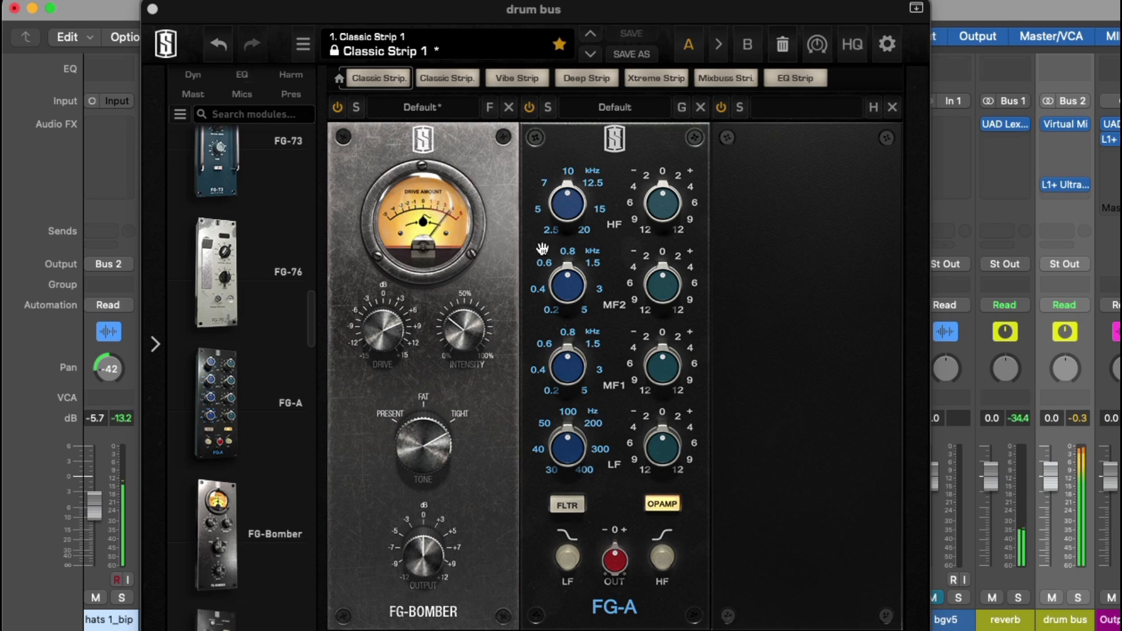
drag(672, 211, 672, 132)
mouse_move(583, 194)
mouse_down()
mouse_move(566, 176)
mouse_move(577, 144)
mouse_move(565, 202)
mouse_up()
drag(665, 217, 640, 252)
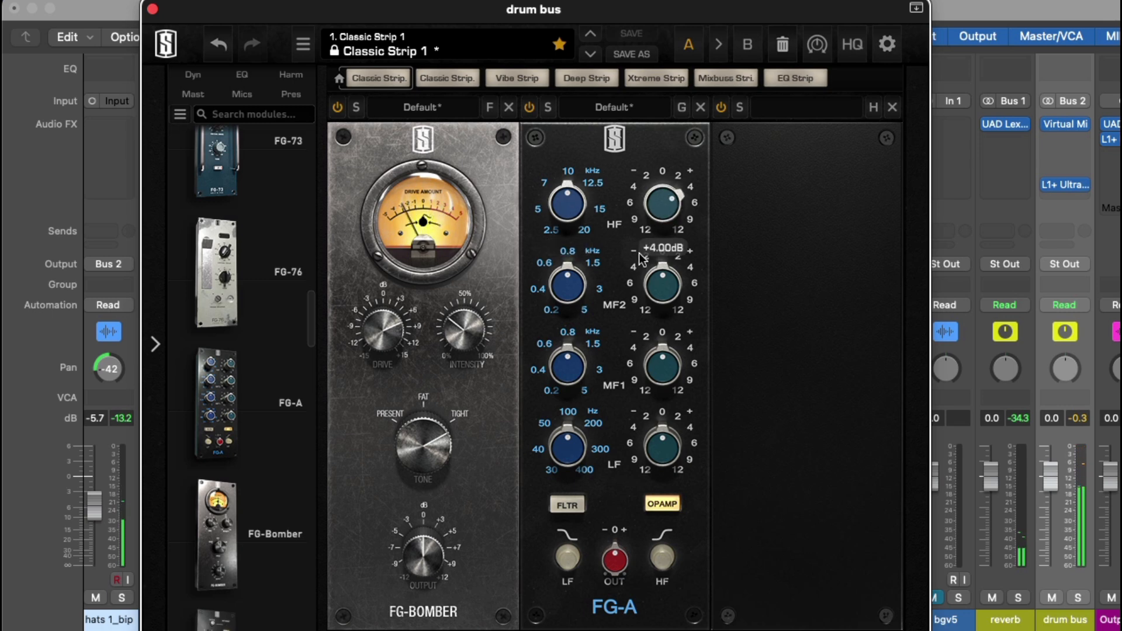
Step: Set the FG-A's LF band to about 50 Hz and boost it by 4 dB
mouse_move(655, 219)
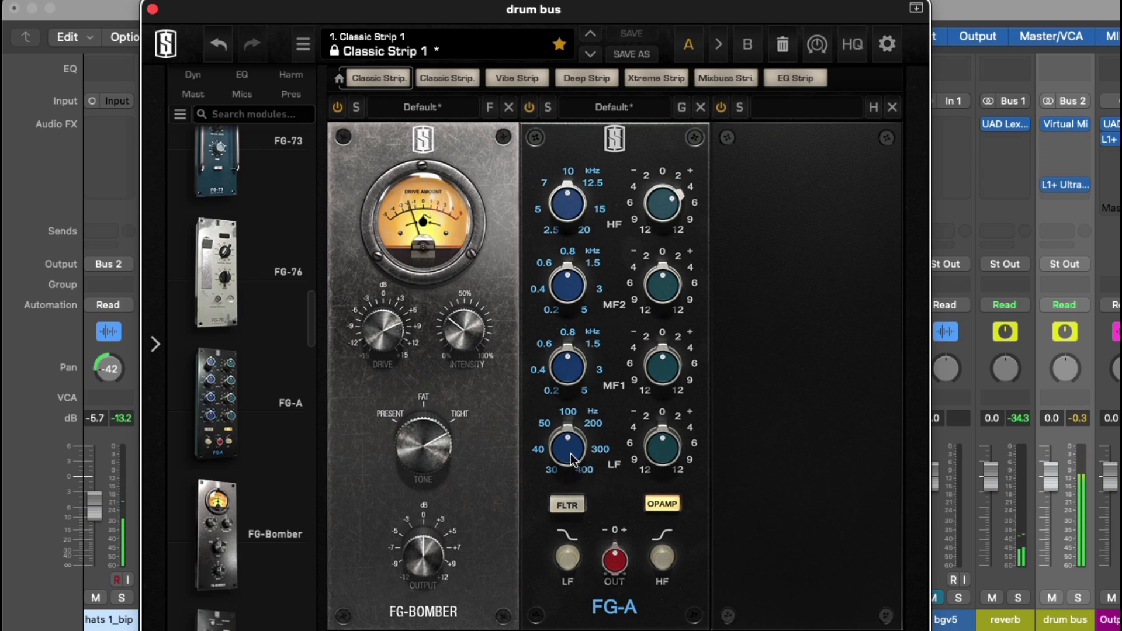
drag(572, 459, 542, 476)
drag(638, 448, 701, 353)
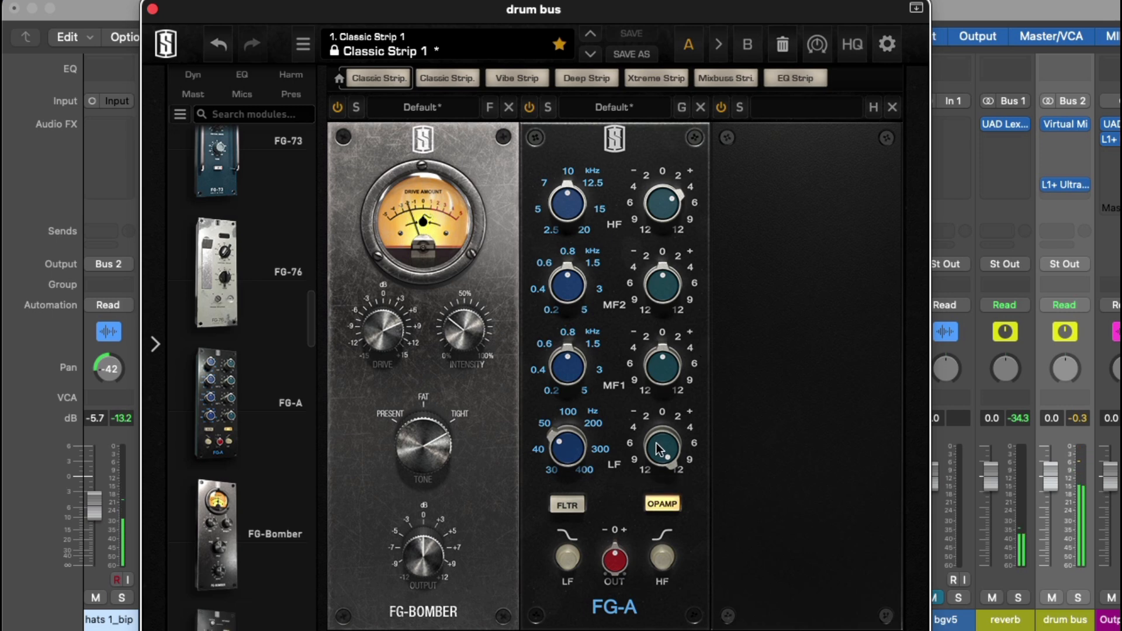
drag(660, 450, 634, 475)
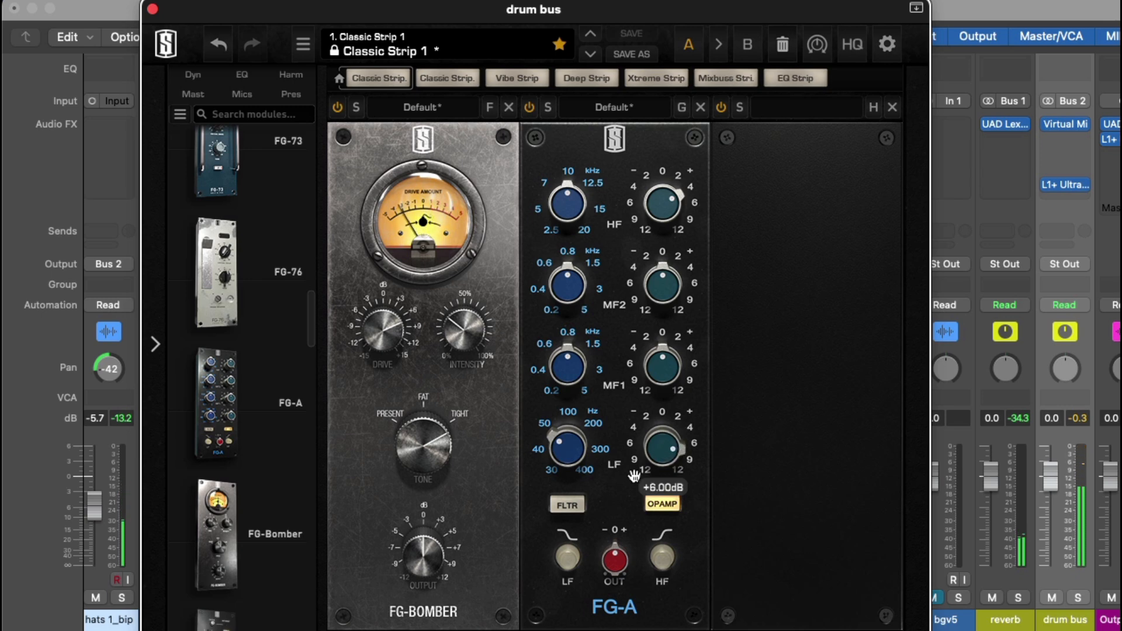
drag(634, 476, 633, 480)
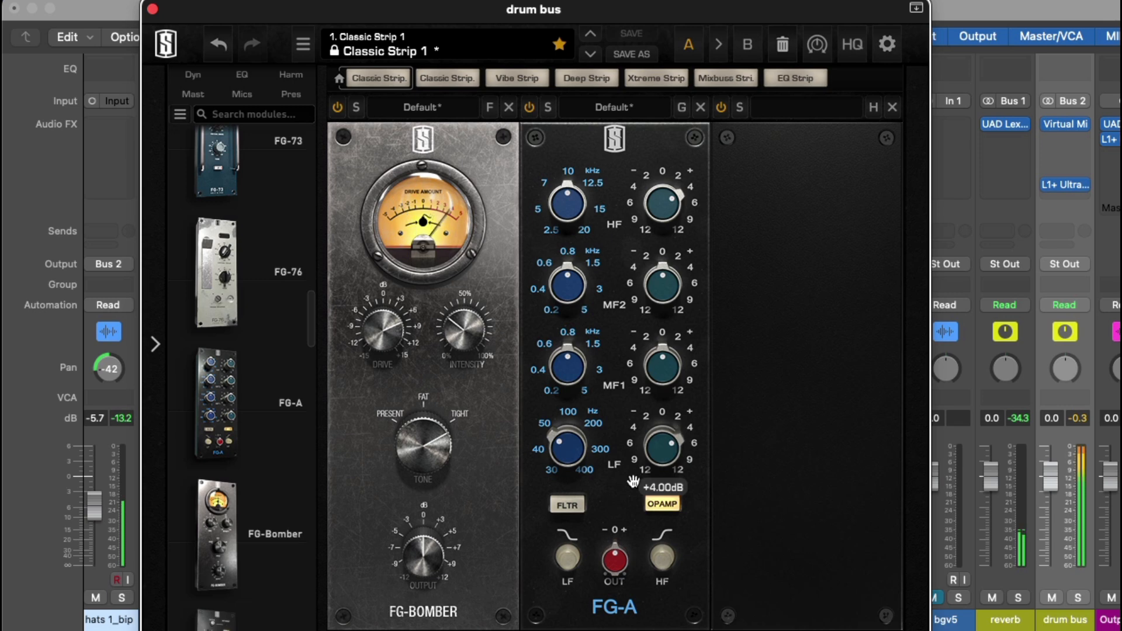
Step: Set the FG-A's MF1 band to 3 kHz and boost it by about 4 dB
scroll(657, 447, up, 1)
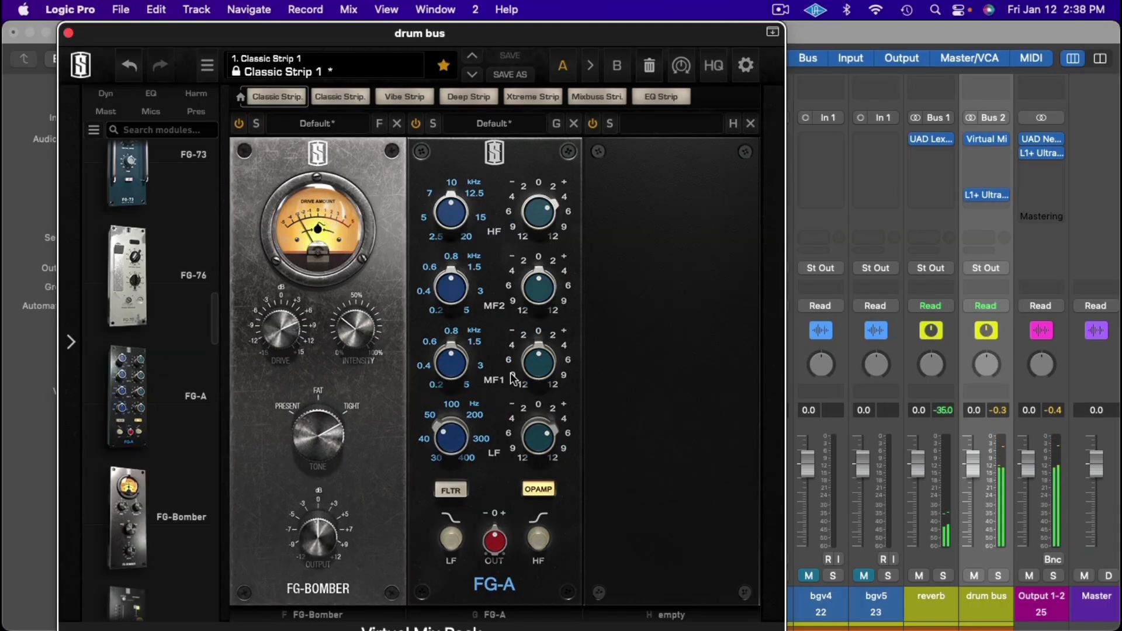
drag(529, 377, 538, 300)
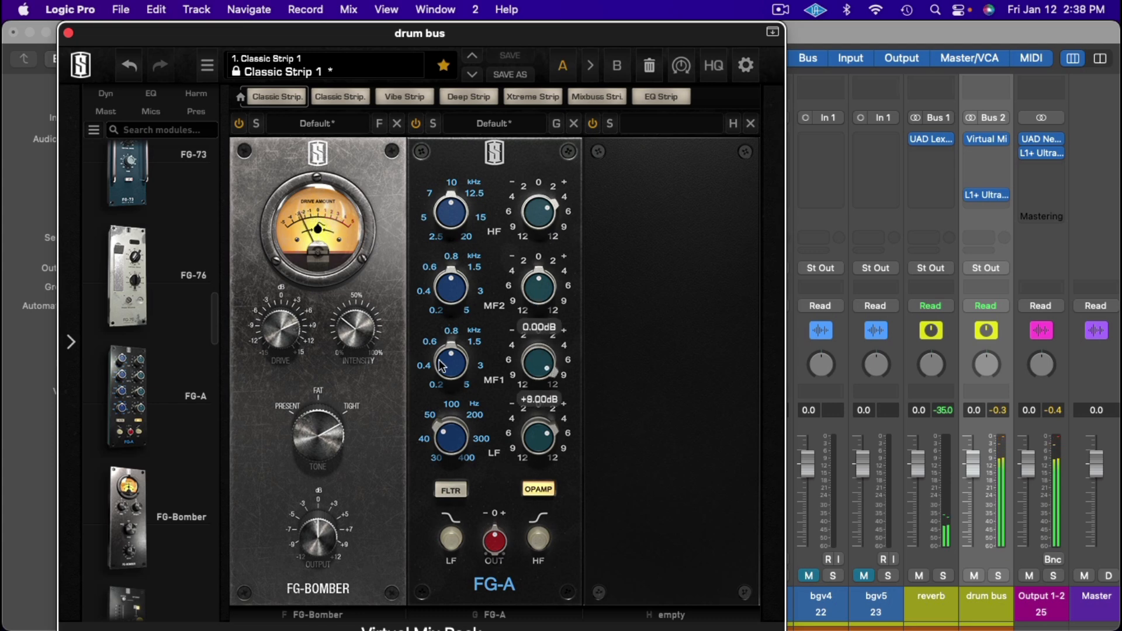
drag(443, 367, 459, 309)
mouse_move(455, 313)
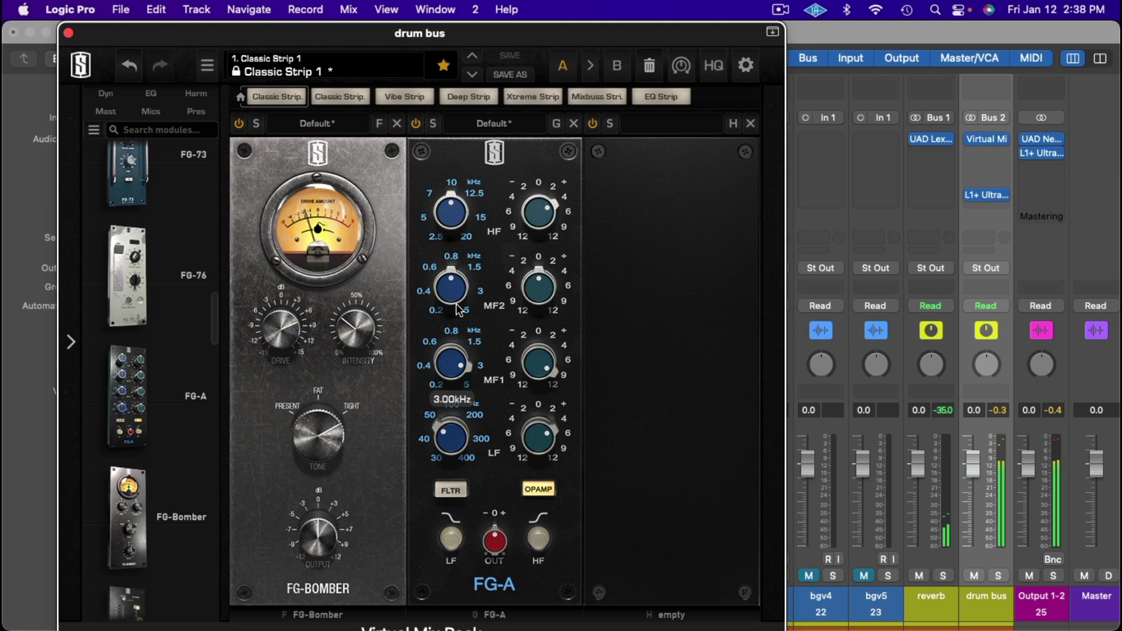
drag(552, 396, 540, 407)
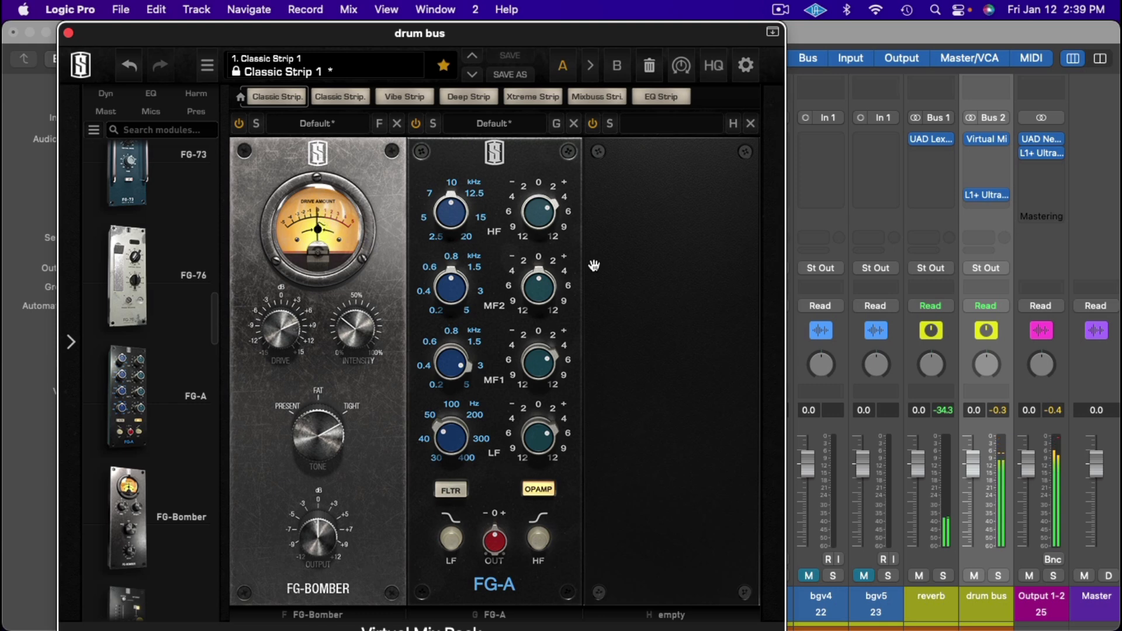
Step: Solo the drum bus and play it back to hear the drums with the FG-A equalization
key(space)
click(998, 576)
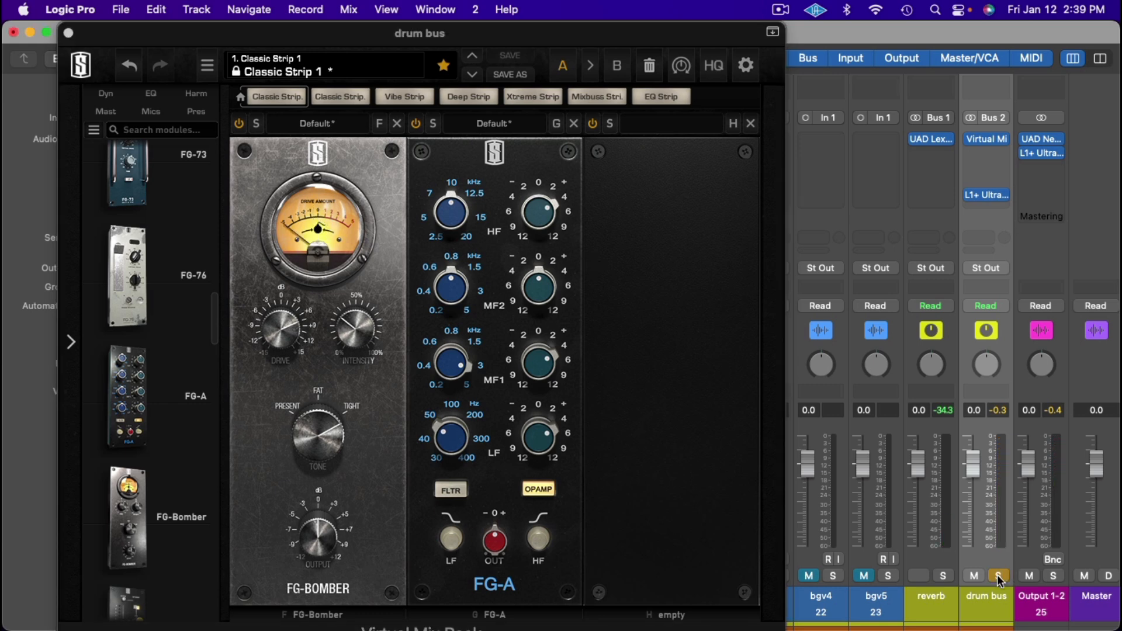
key(space)
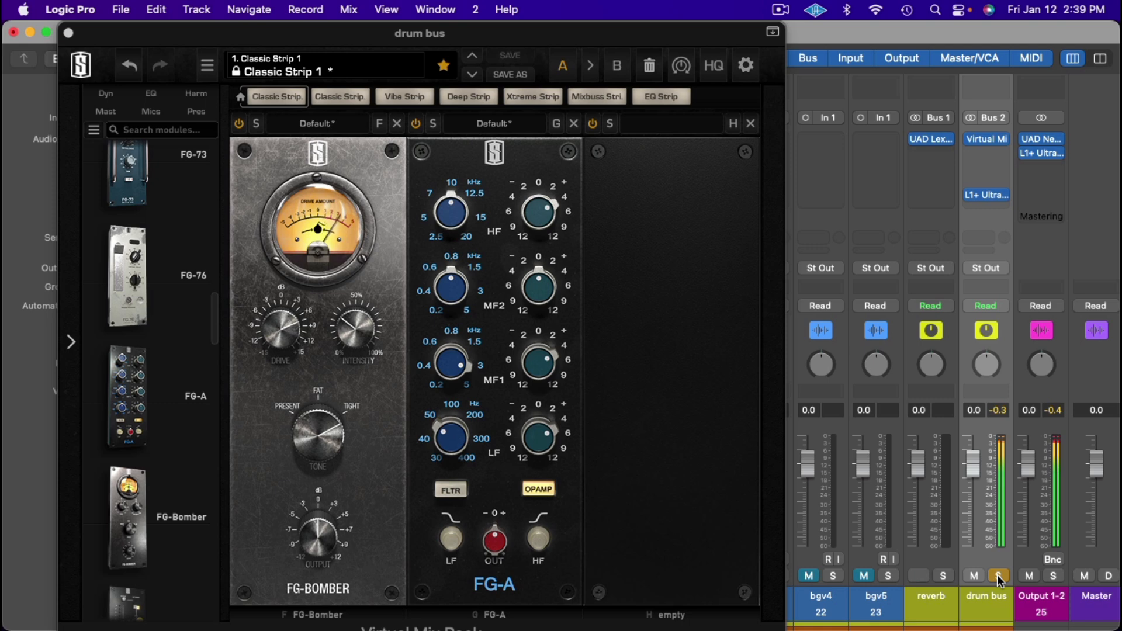
mouse_move(971, 147)
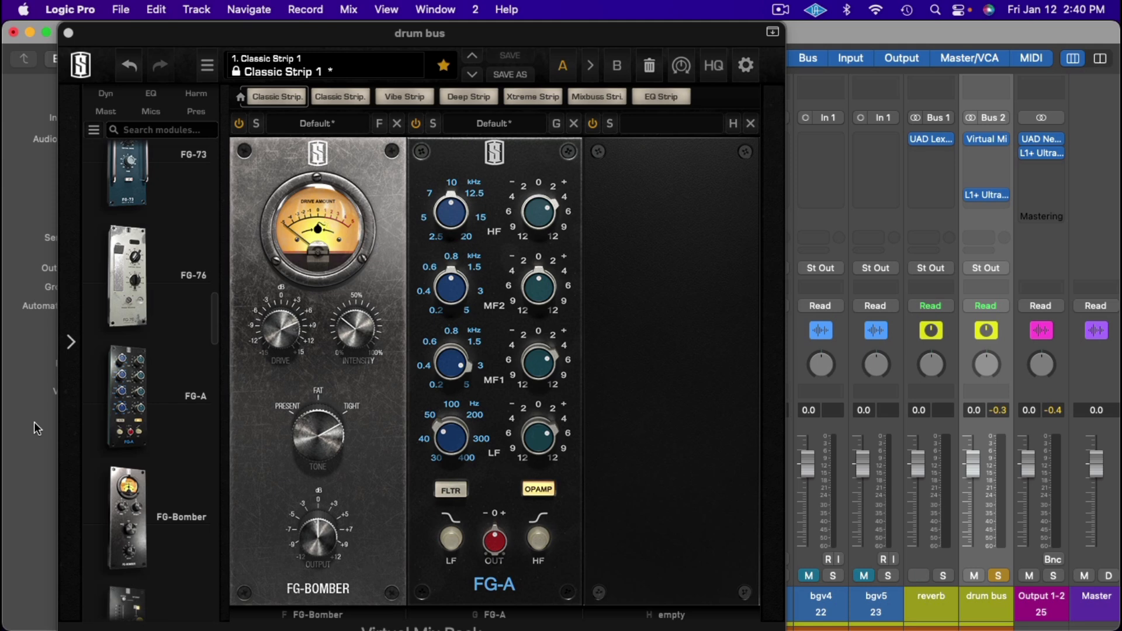
Step: Narrow the module list to harmonics processors and add Revival to the slot after the FG-A
scroll(120, 439, down, 10)
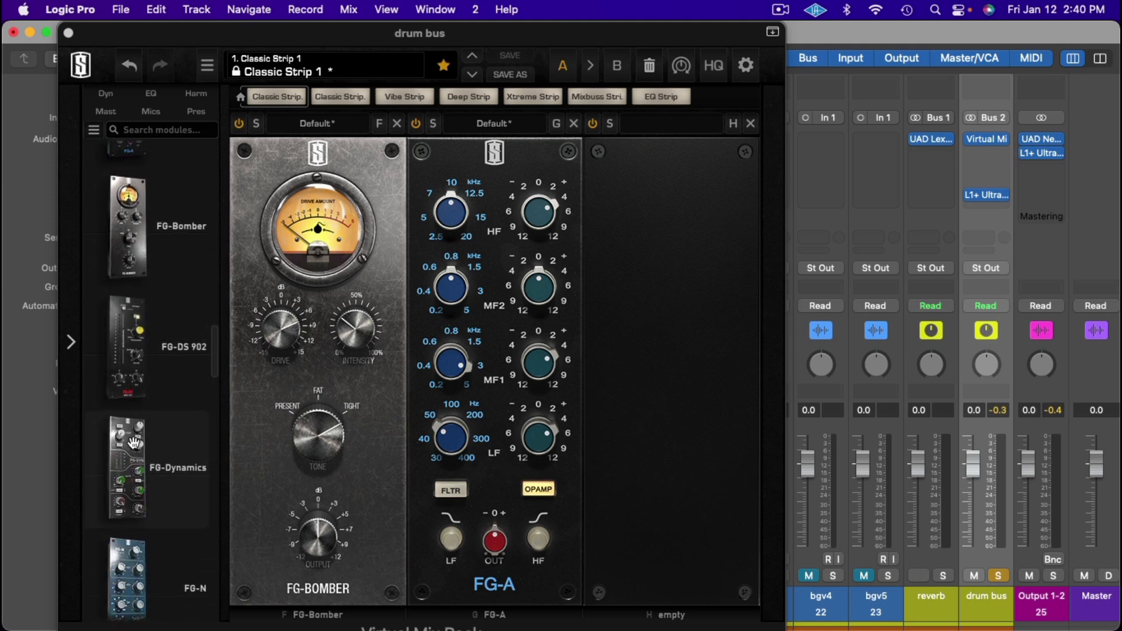
scroll(134, 442, down, 15)
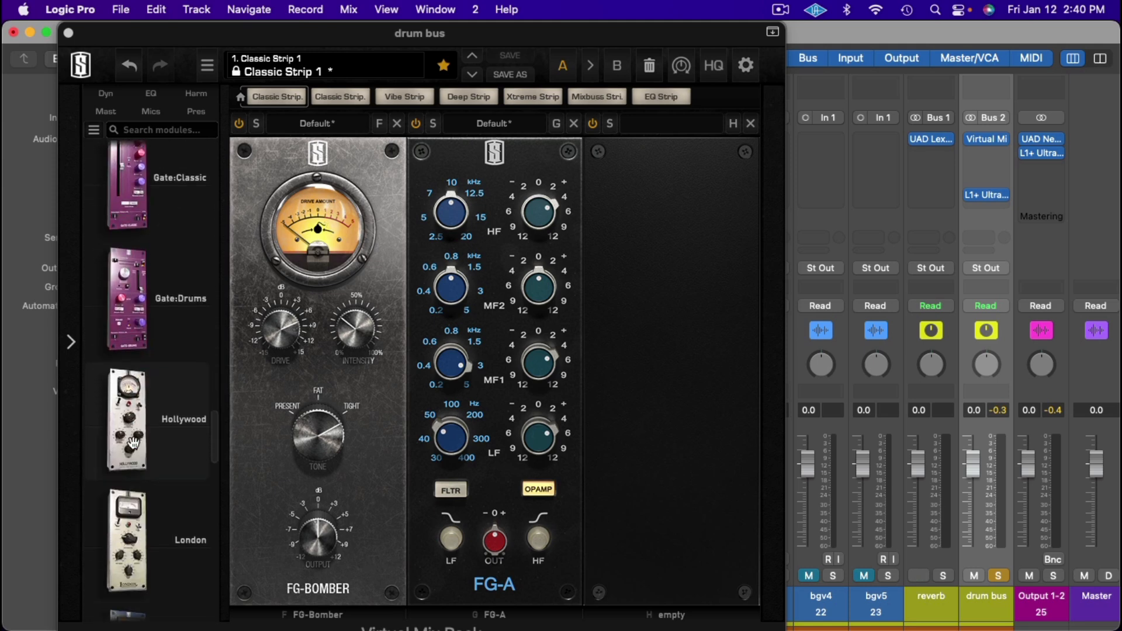
mouse_move(134, 304)
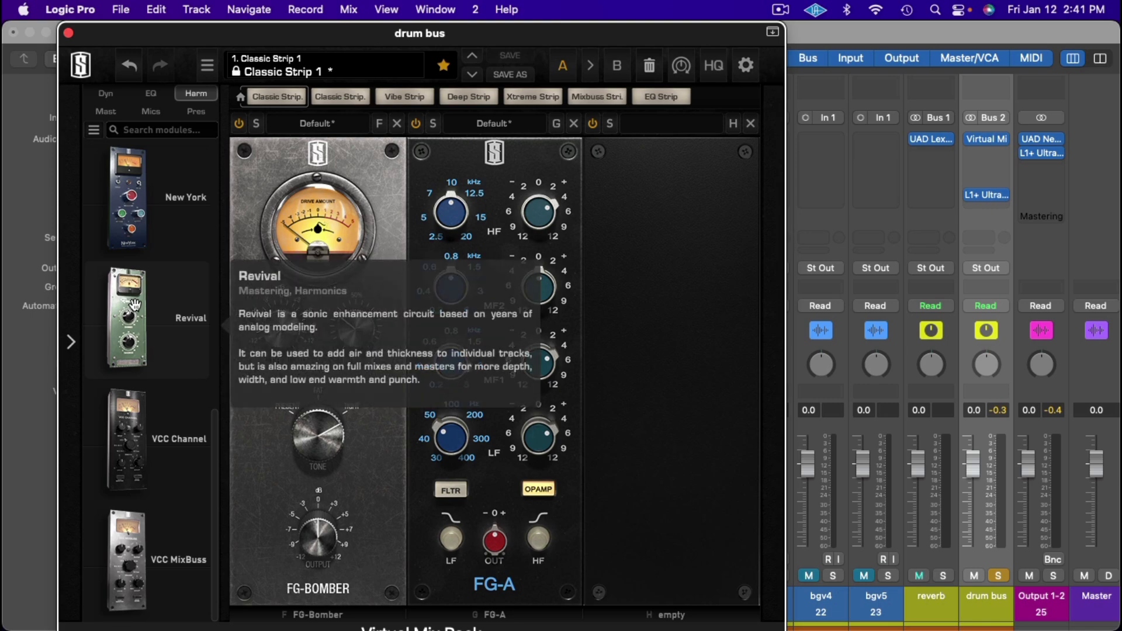
drag(134, 304, 684, 416)
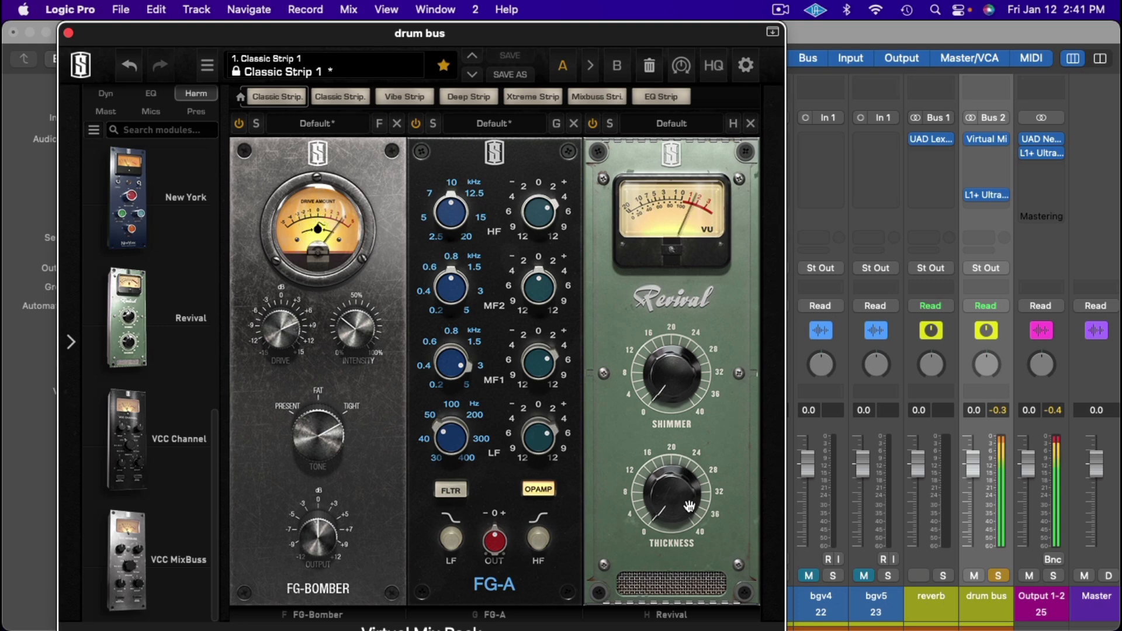
Step: Set the Revival's shimmer to about 24 and its thickness to 34.3
mouse_move(665, 387)
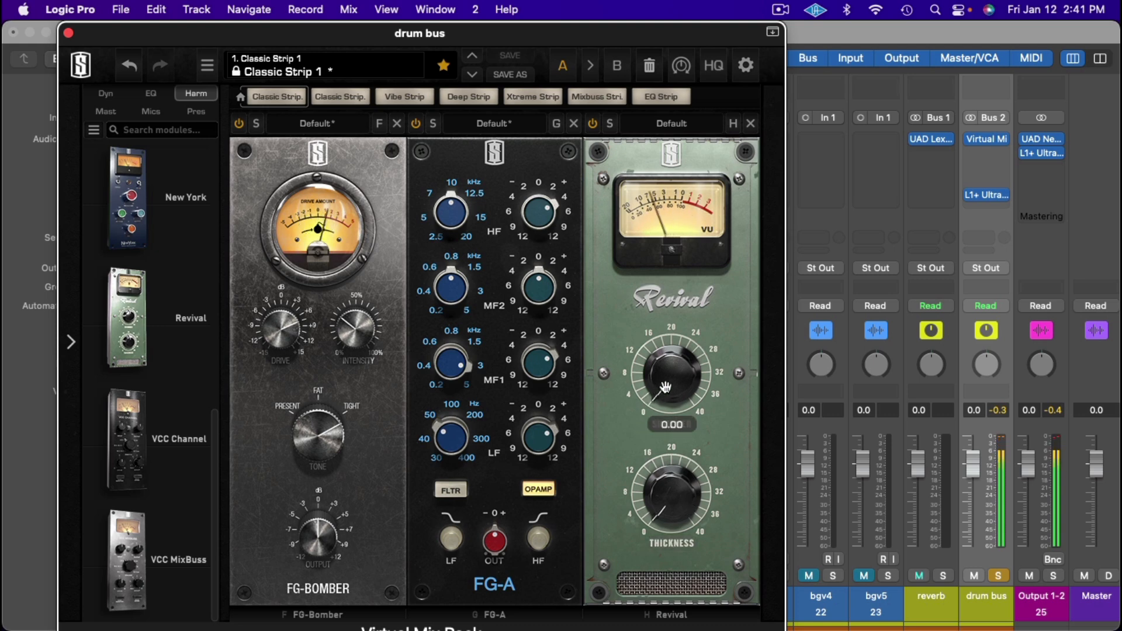
drag(666, 387, 685, 295)
drag(672, 502, 699, 229)
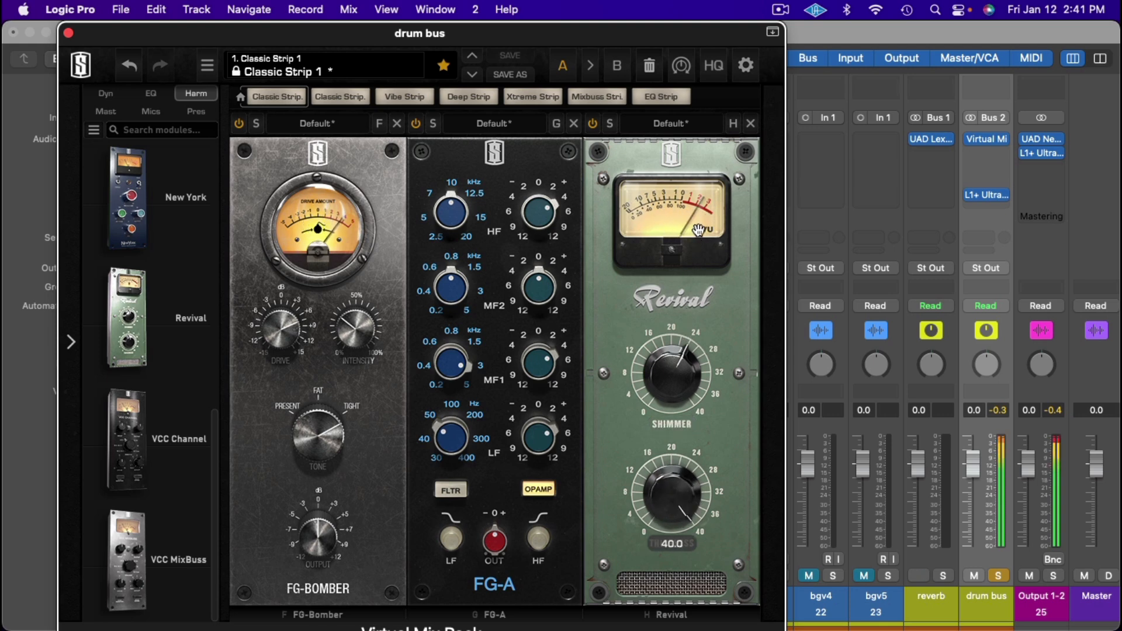
drag(678, 478, 677, 478)
scroll(678, 478, down, 2)
drag(680, 474, 654, 451)
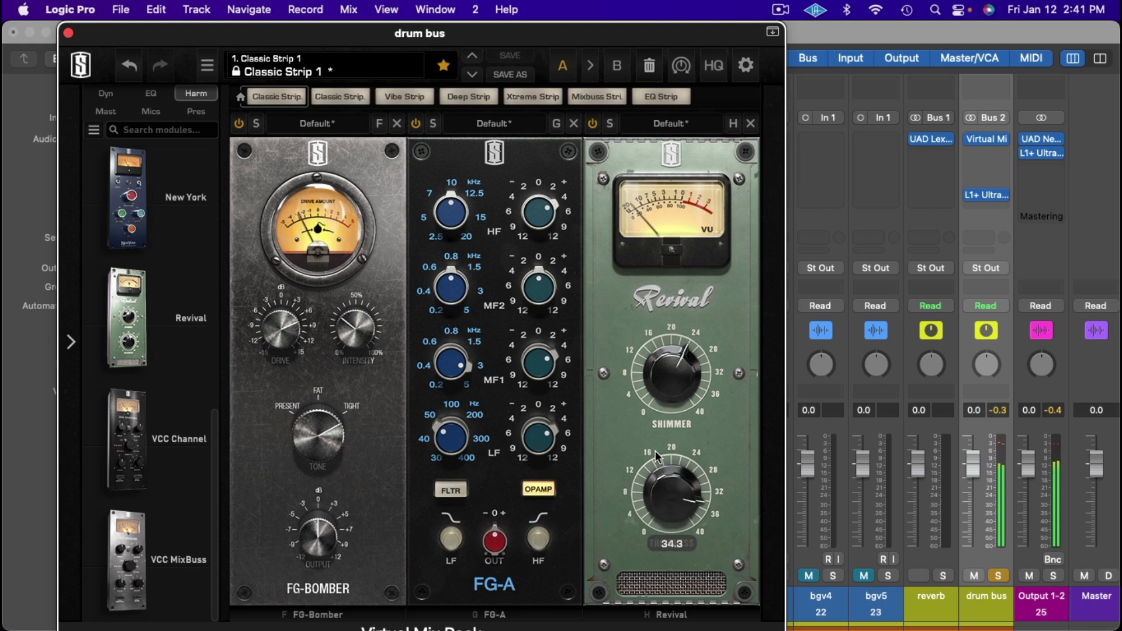
Step: Compare the soloed drums with the Revival module bypassed and active
click(594, 126)
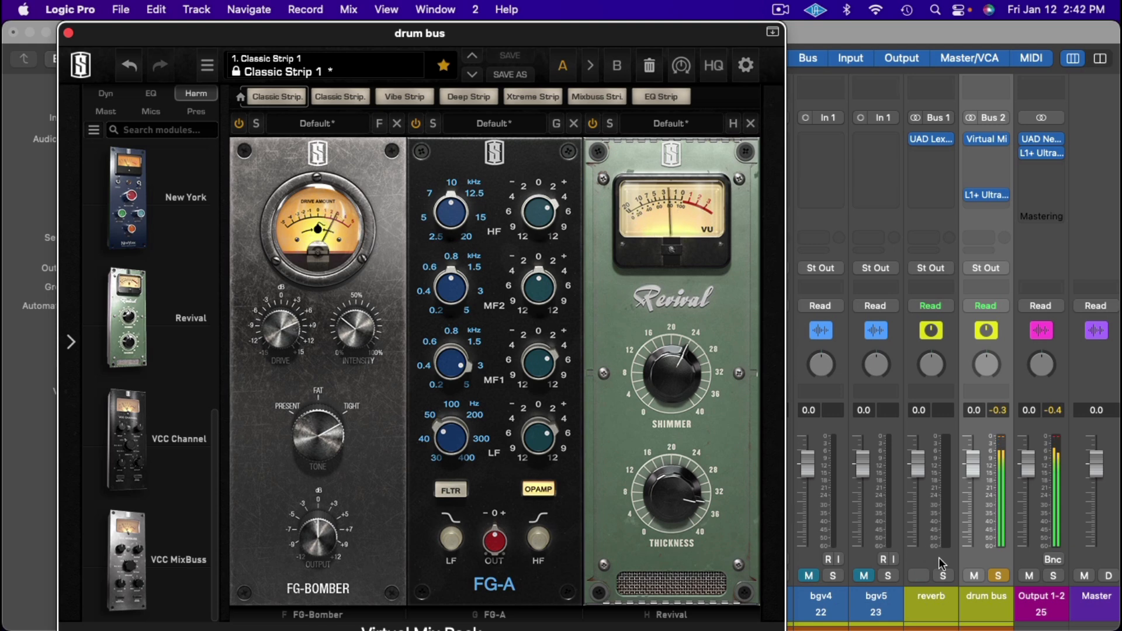
click(593, 125)
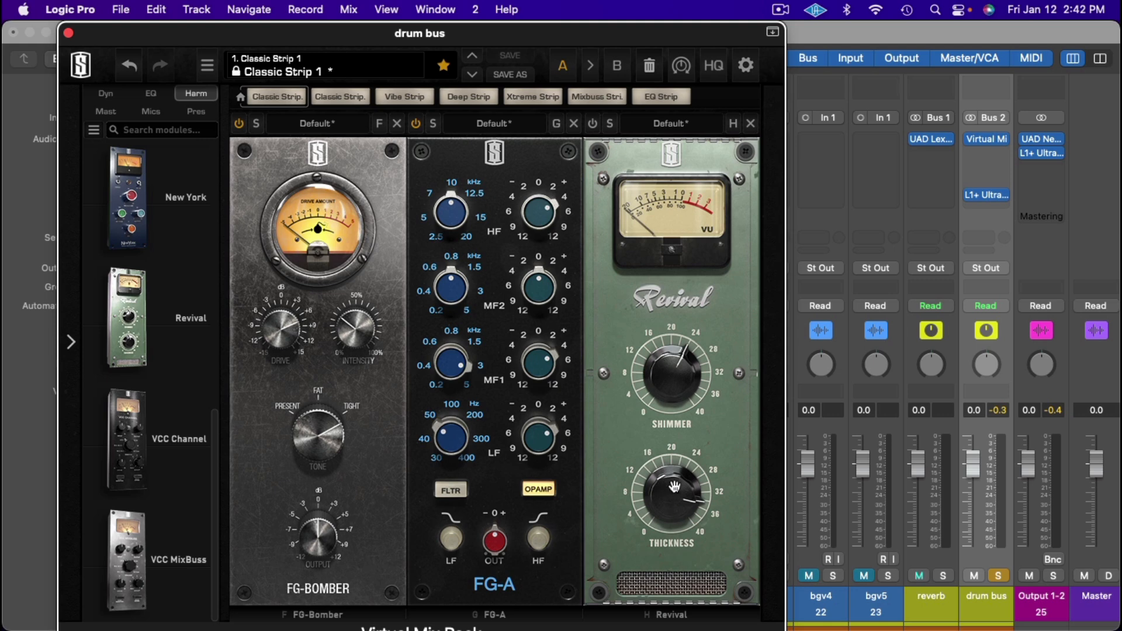
click(593, 124)
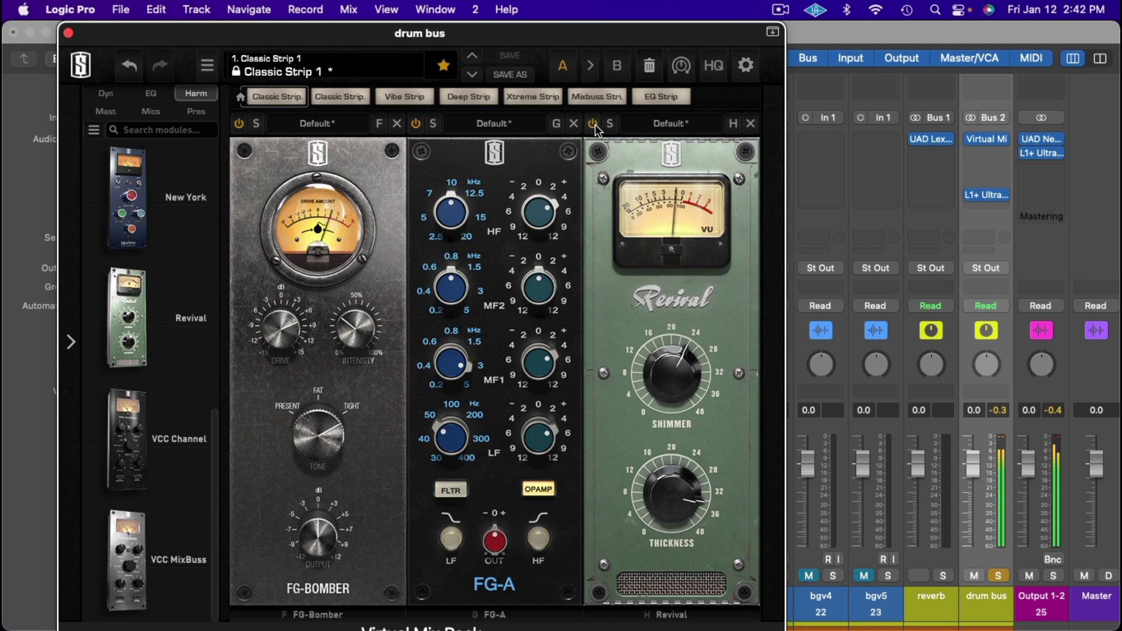
click(595, 124)
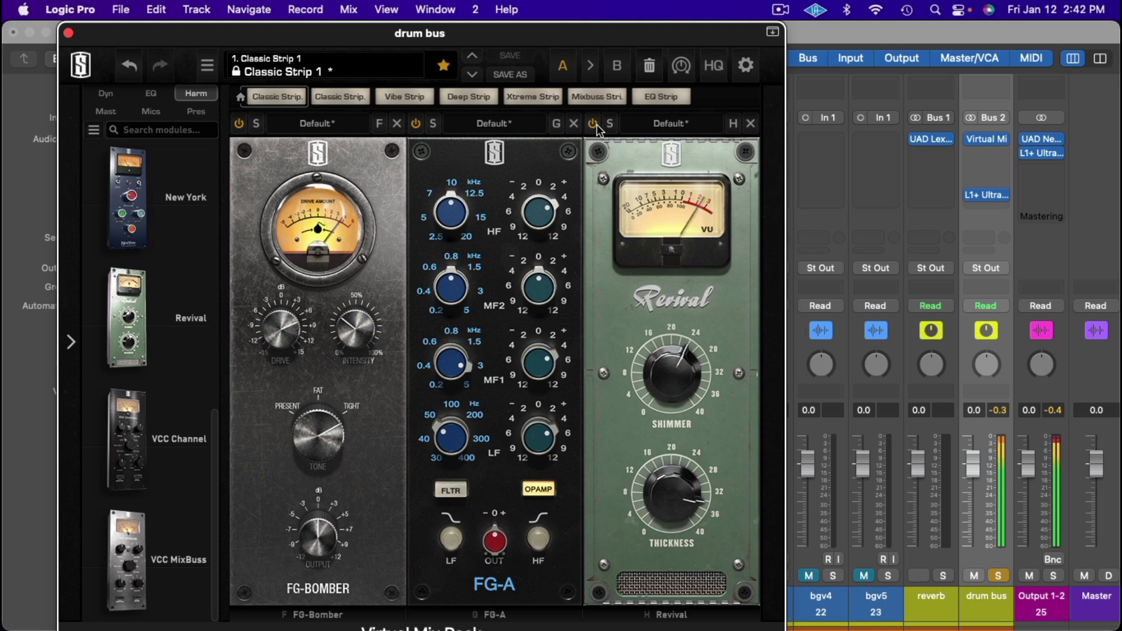
Step: Take the drum bus out of solo and lower the Revival's thickness slightly while listening in the mix
click(997, 575)
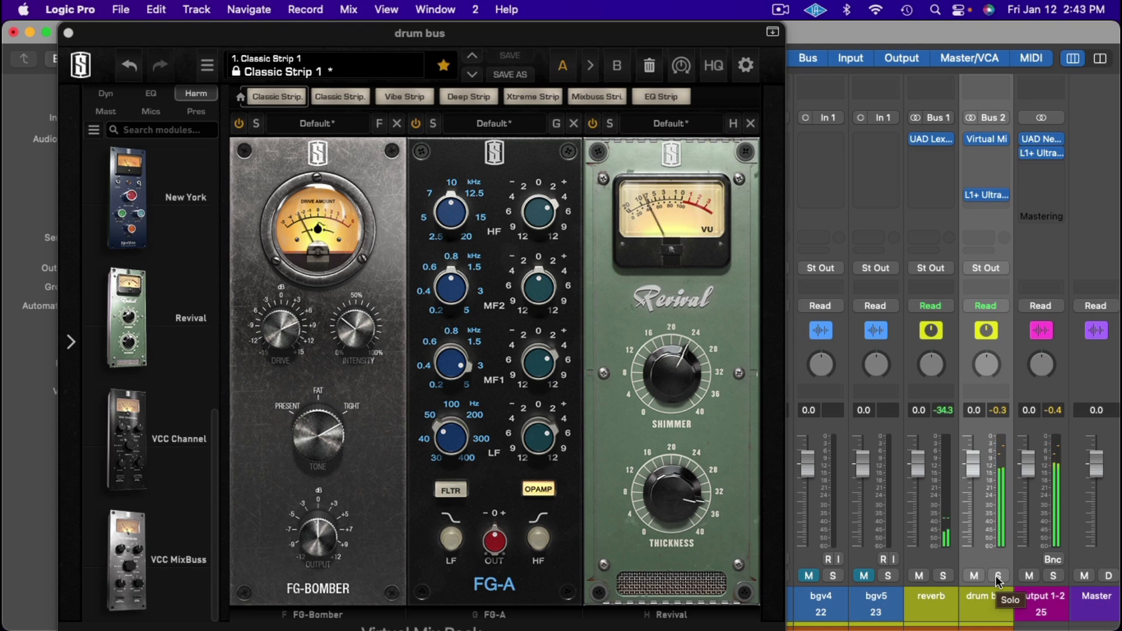
click(671, 522)
drag(670, 523, 668, 521)
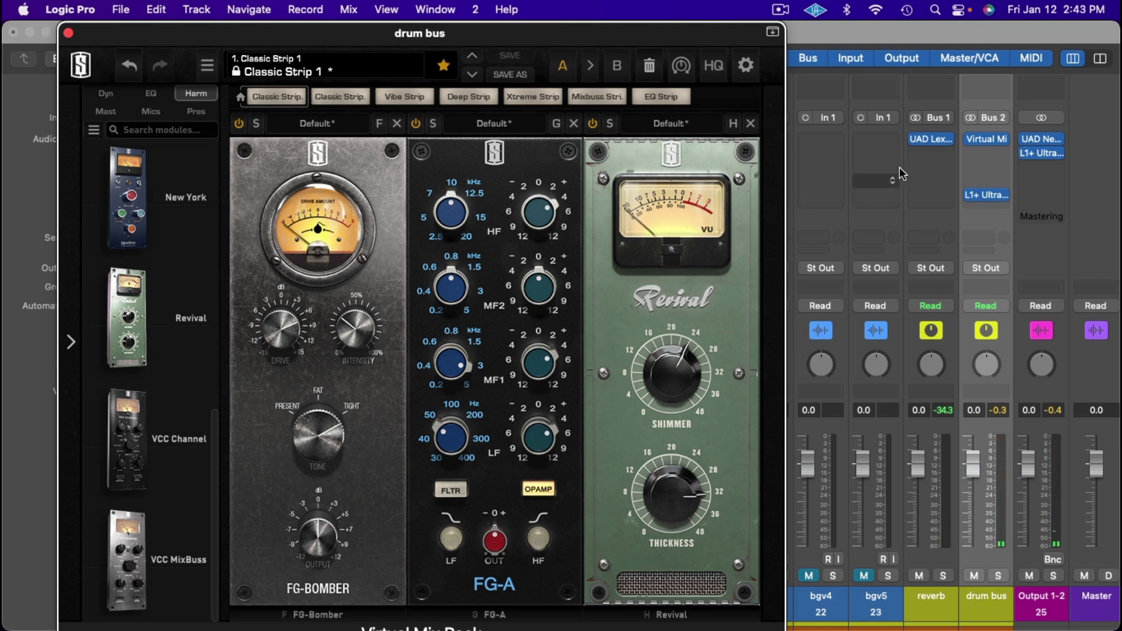
click(972, 139)
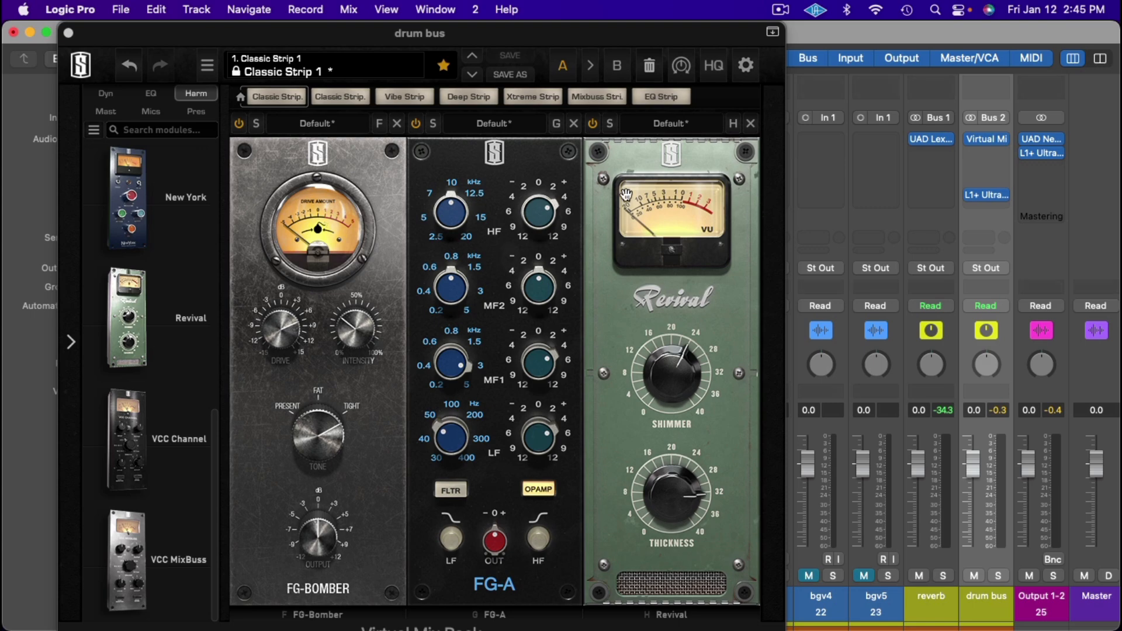
Step: Insert Black Rooster's KH-COMP1 in stereo on the drum bus after the Virtual Mix Rack and reposition its window
click(986, 152)
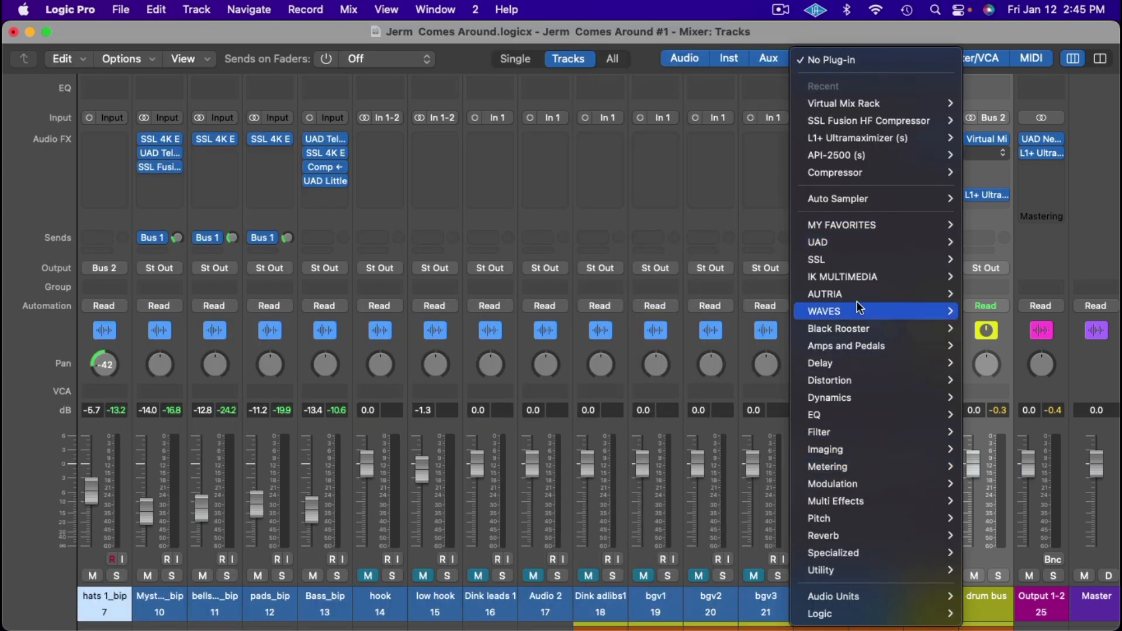
mouse_move(897, 332)
mouse_move(1040, 417)
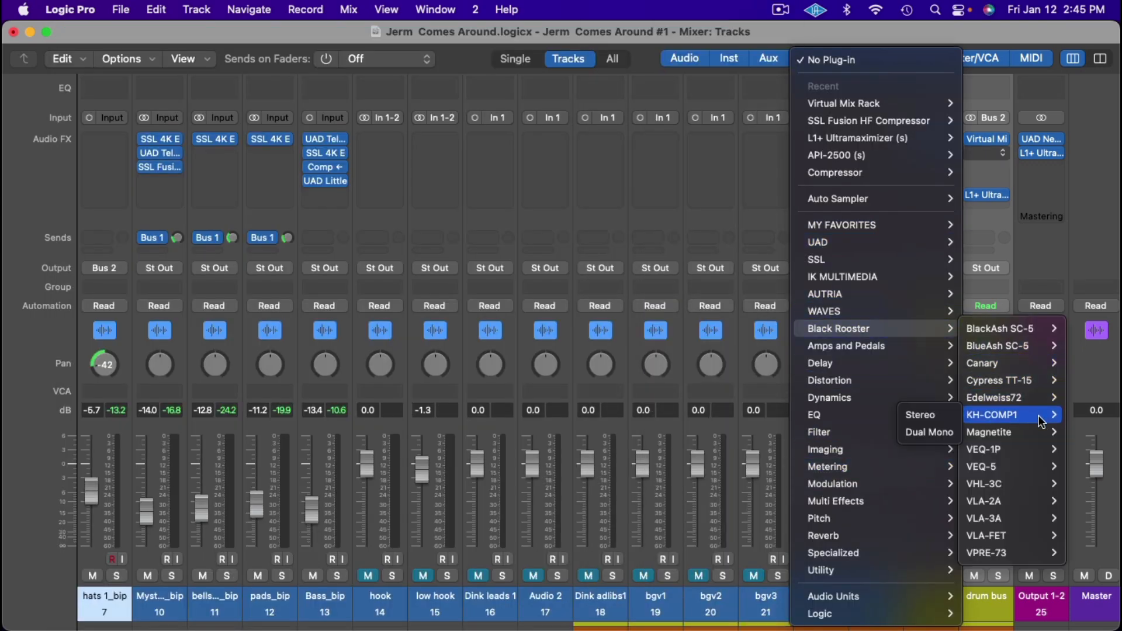
click(924, 415)
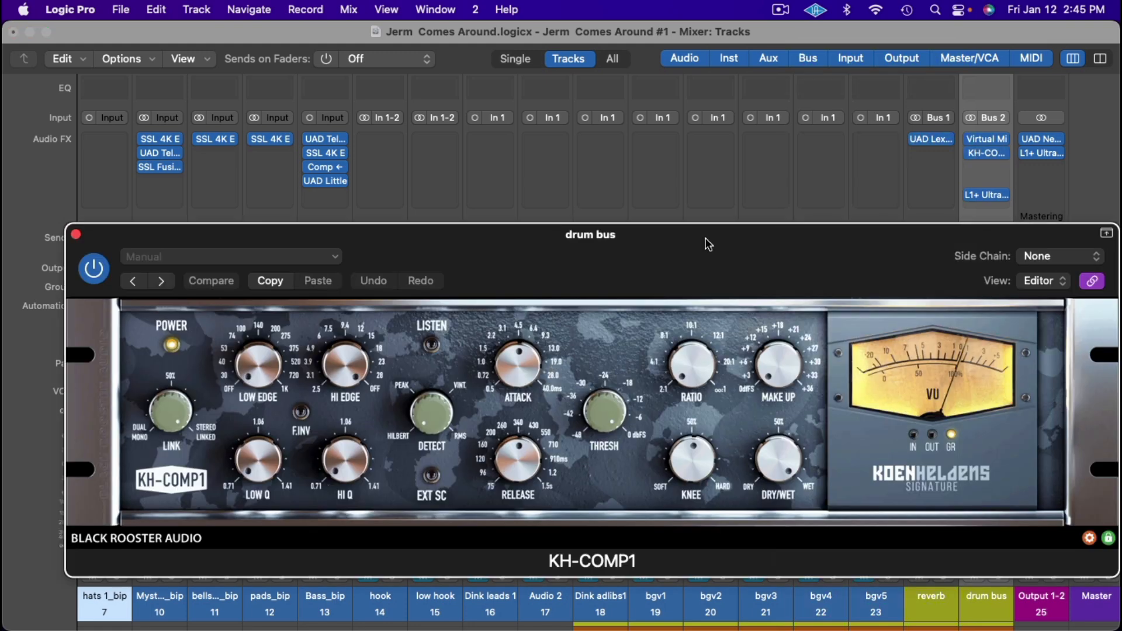
drag(706, 243, 673, 204)
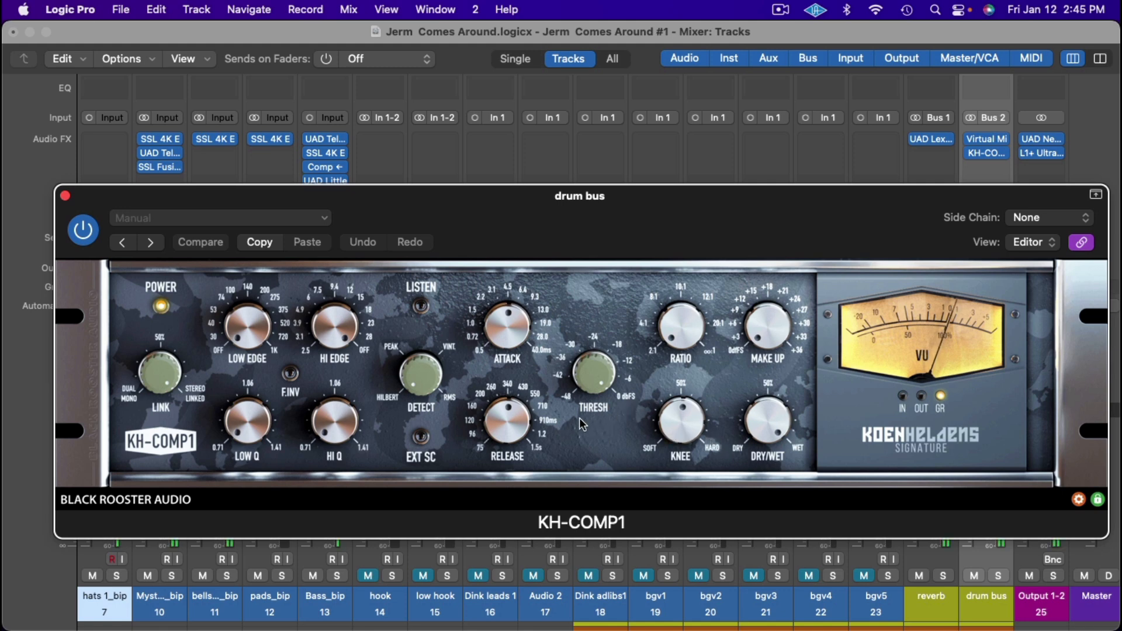
Step: Raise the KH-COMP1's low-edge filter from off and reduce its dry/wet mix below fully wet
click(672, 337)
drag(590, 374, 583, 401)
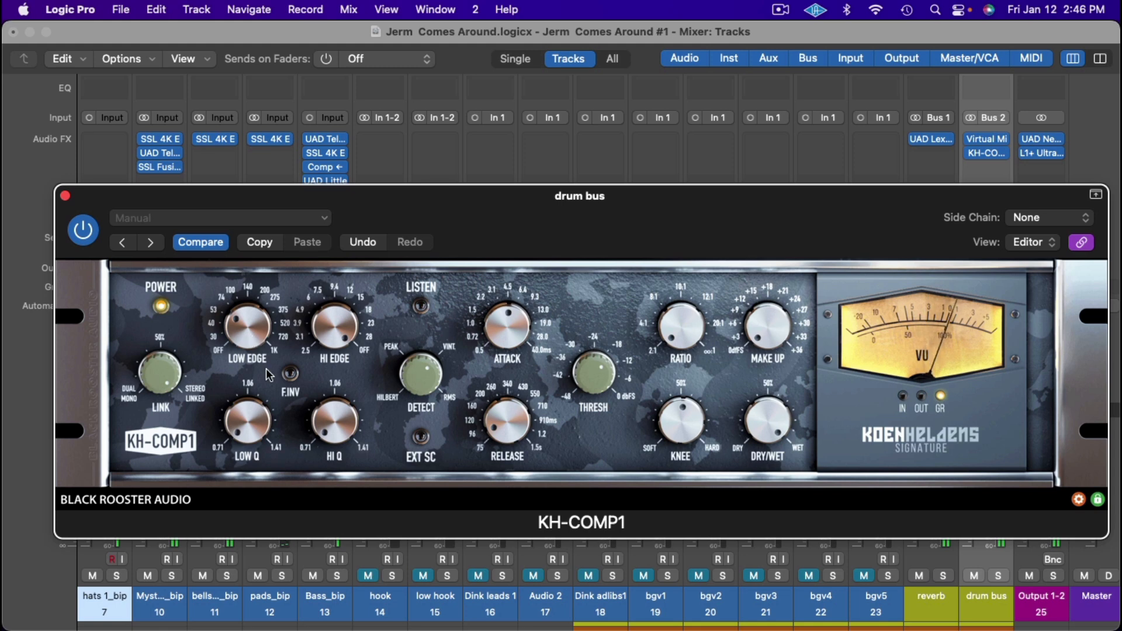
click(422, 438)
click(425, 441)
drag(762, 334, 760, 320)
drag(766, 440, 759, 471)
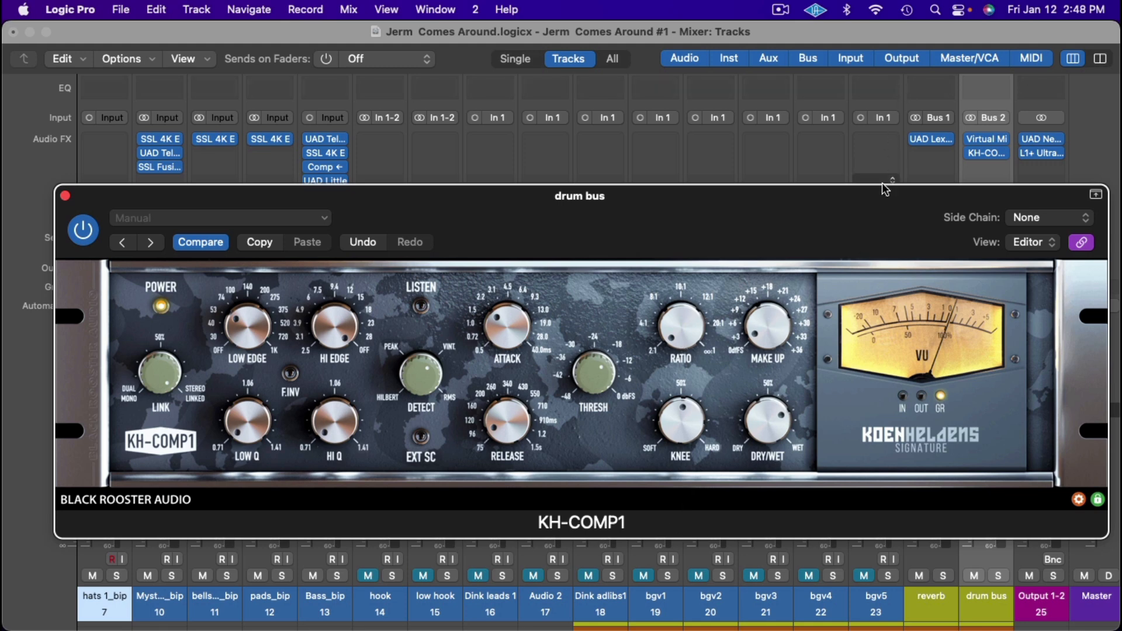
Step: Compare the full mix with the drum bus's KH-COMP1 active and bypassed, leave it active and close its window
drag(881, 203, 853, 138)
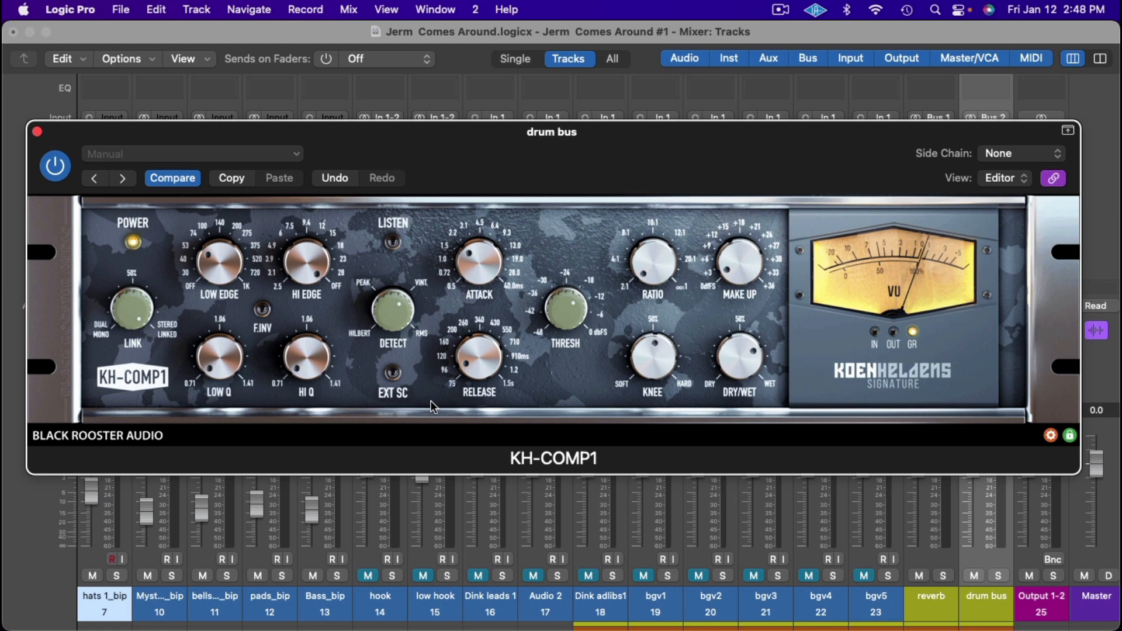
key(space)
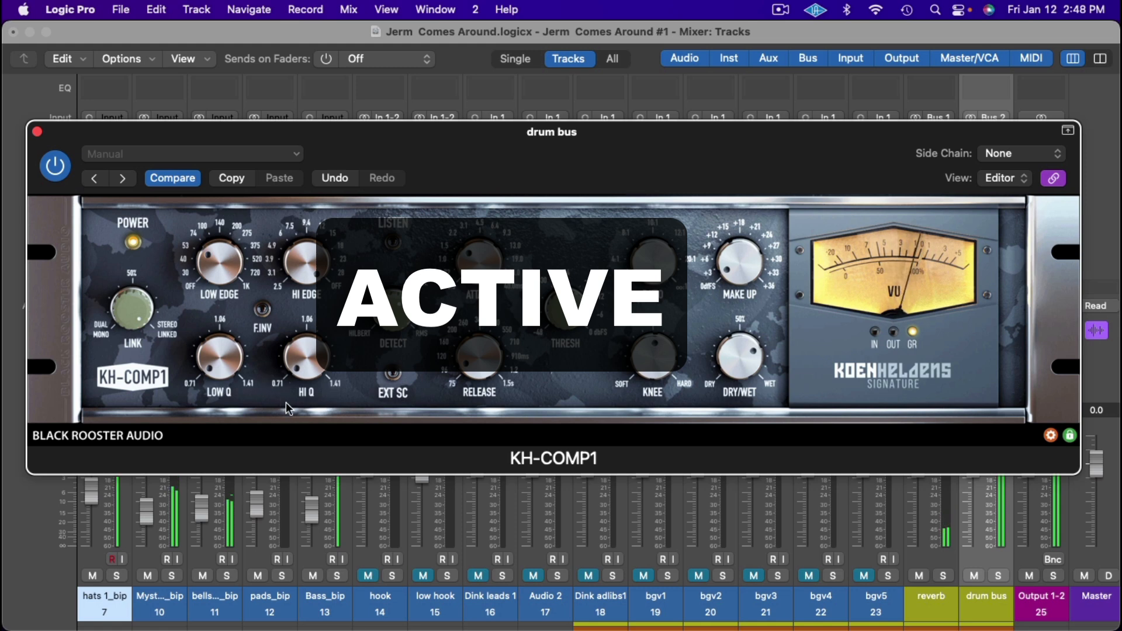
click(55, 167)
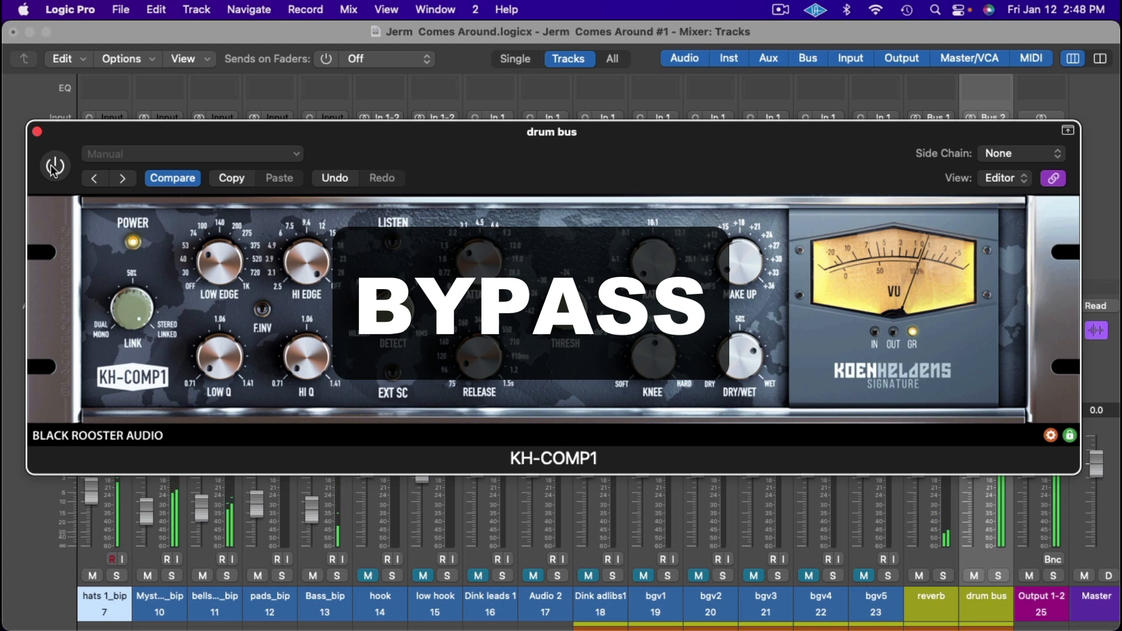
click(55, 167)
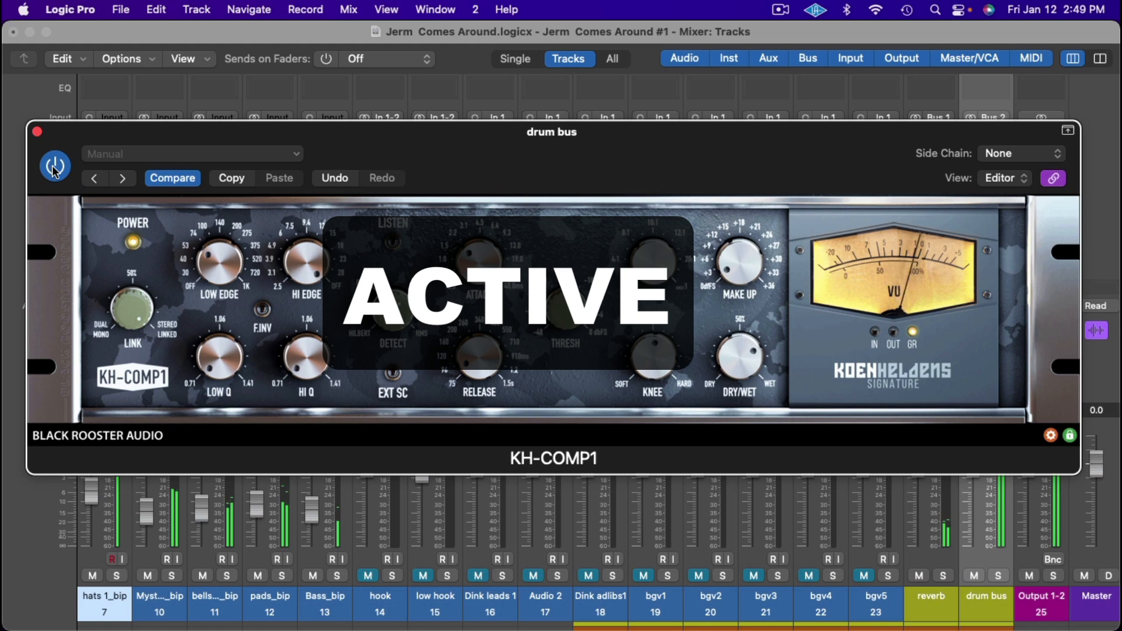
click(55, 168)
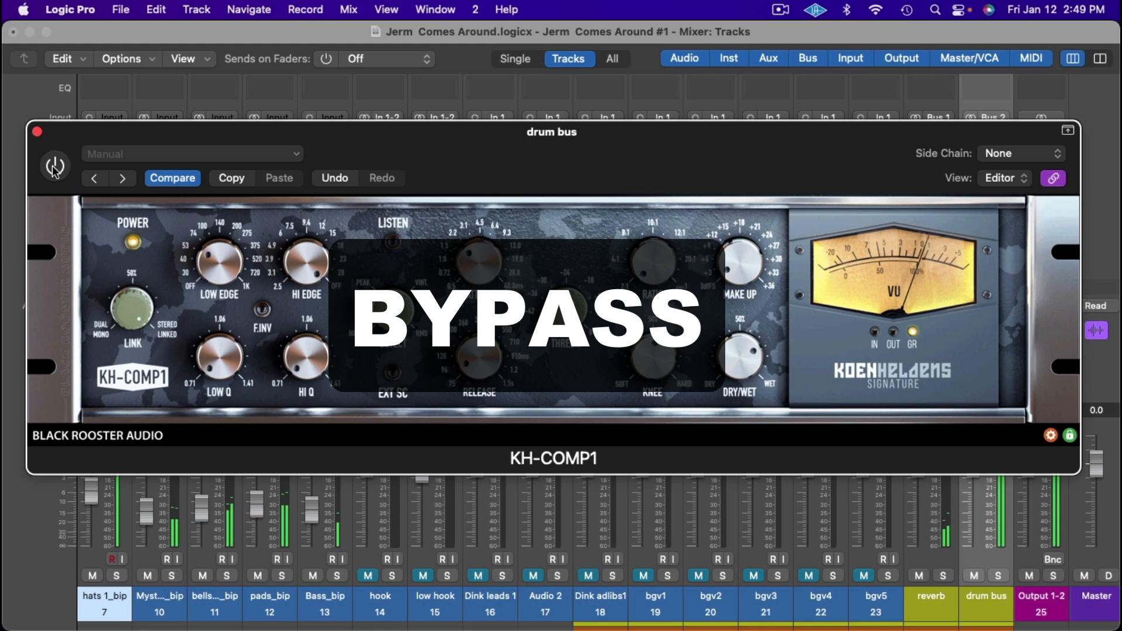
click(55, 167)
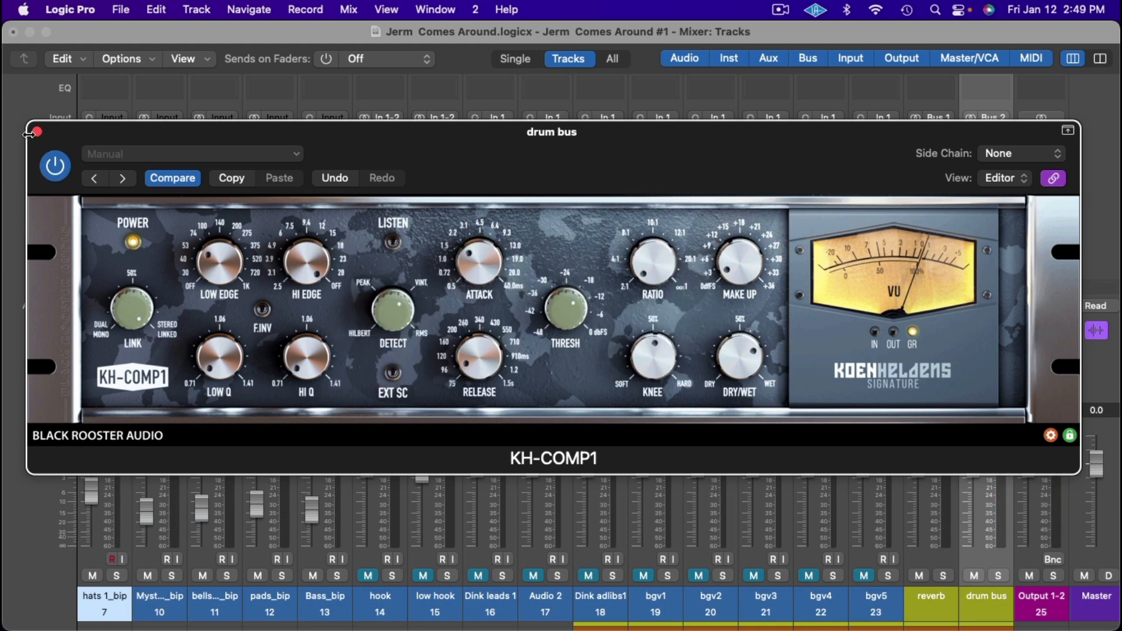
click(37, 132)
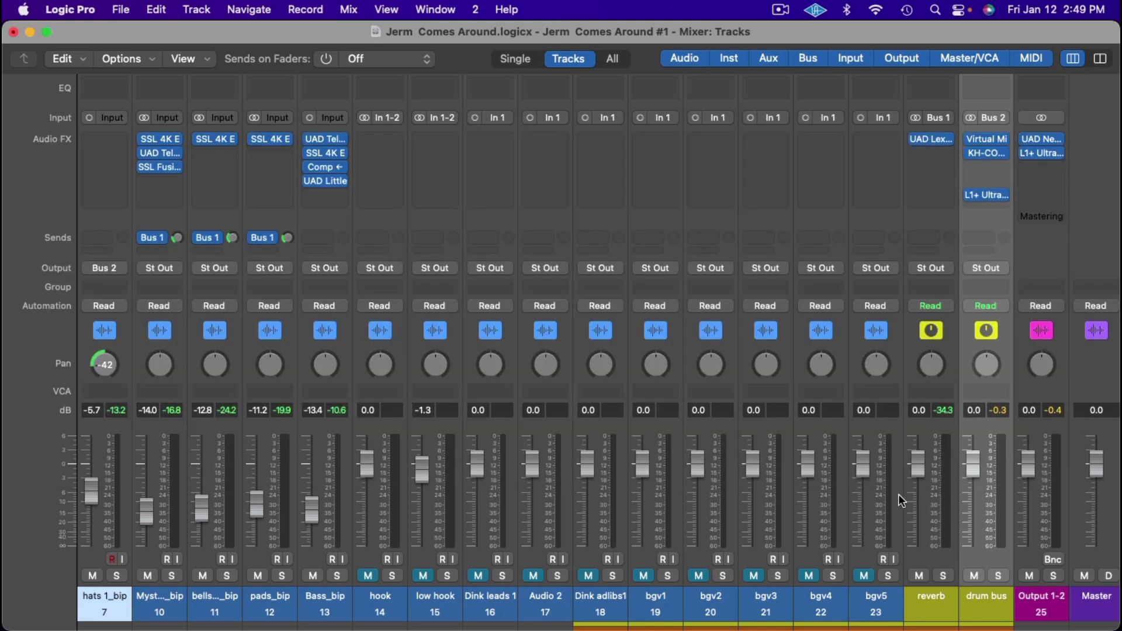
Step: Insert IK Multimedia's TR5 Tape Machine 440 on the drum bus after the KH-COMP1 and reposition its window
click(994, 166)
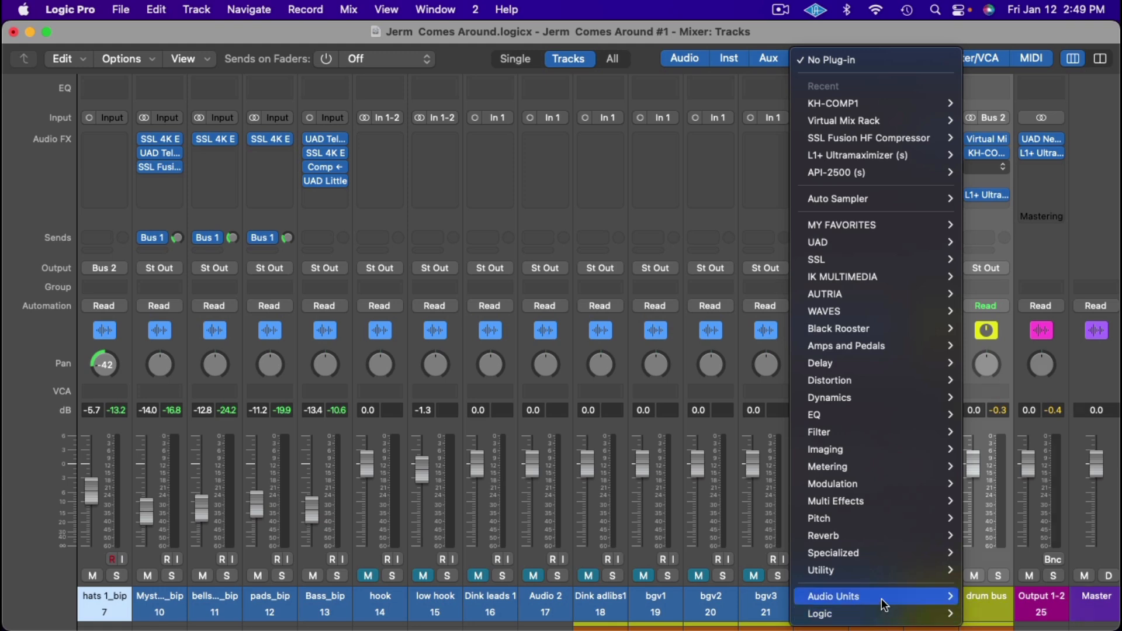
mouse_move(881, 593)
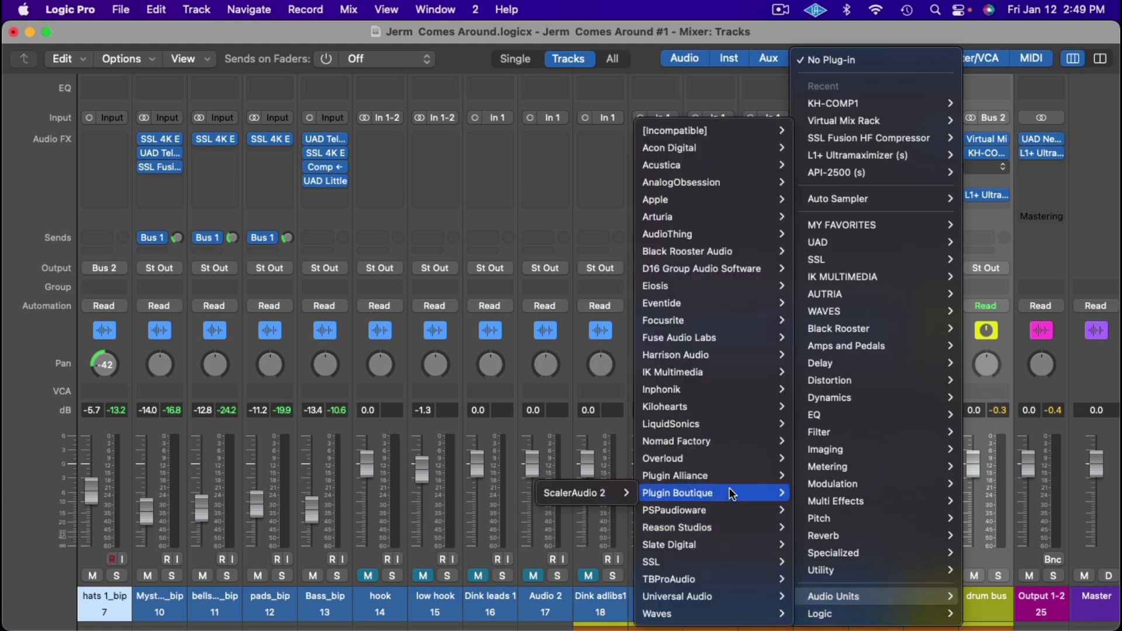
mouse_move(713, 373)
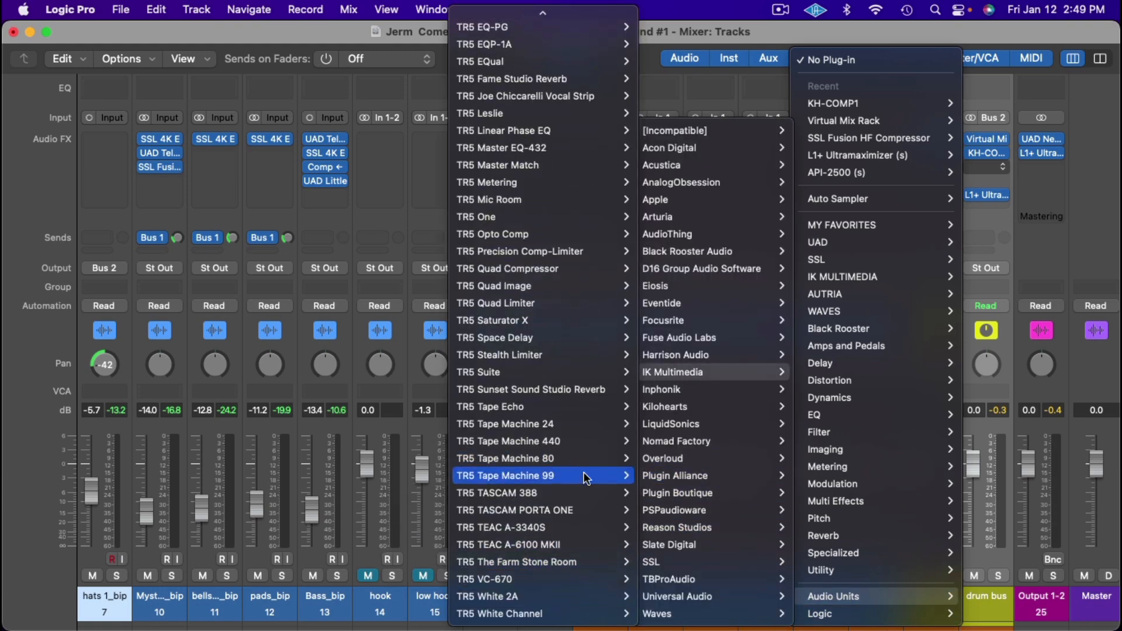
mouse_move(589, 457)
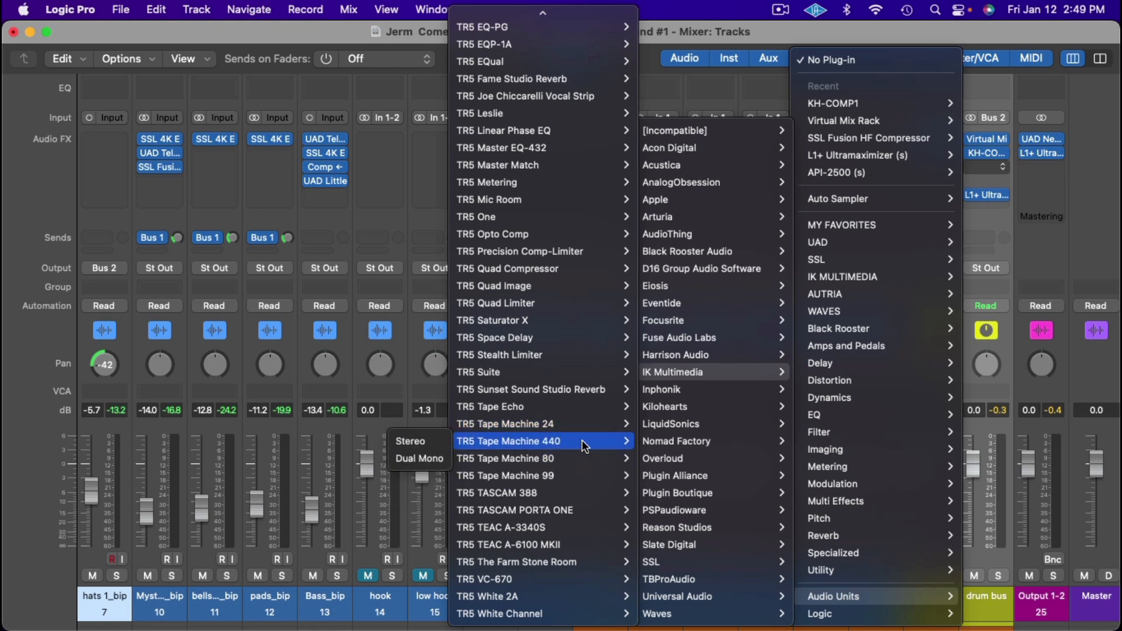
click(532, 442)
drag(798, 229, 642, 93)
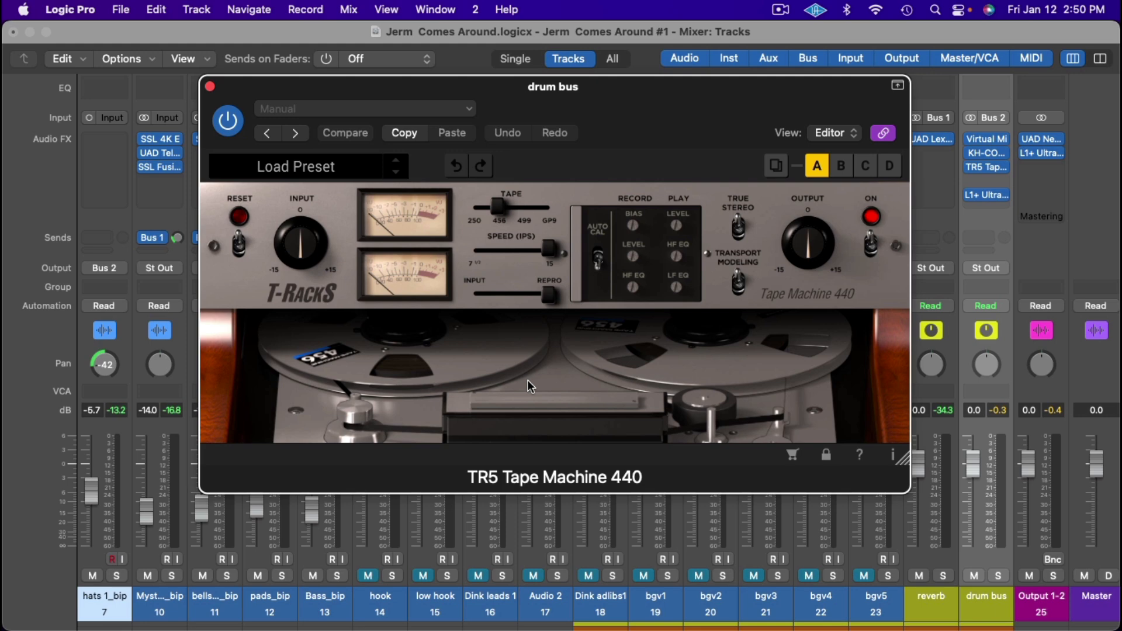
Step: Play the mix and nudge the Tape Machine 440's input up and its output down slightly
key(space)
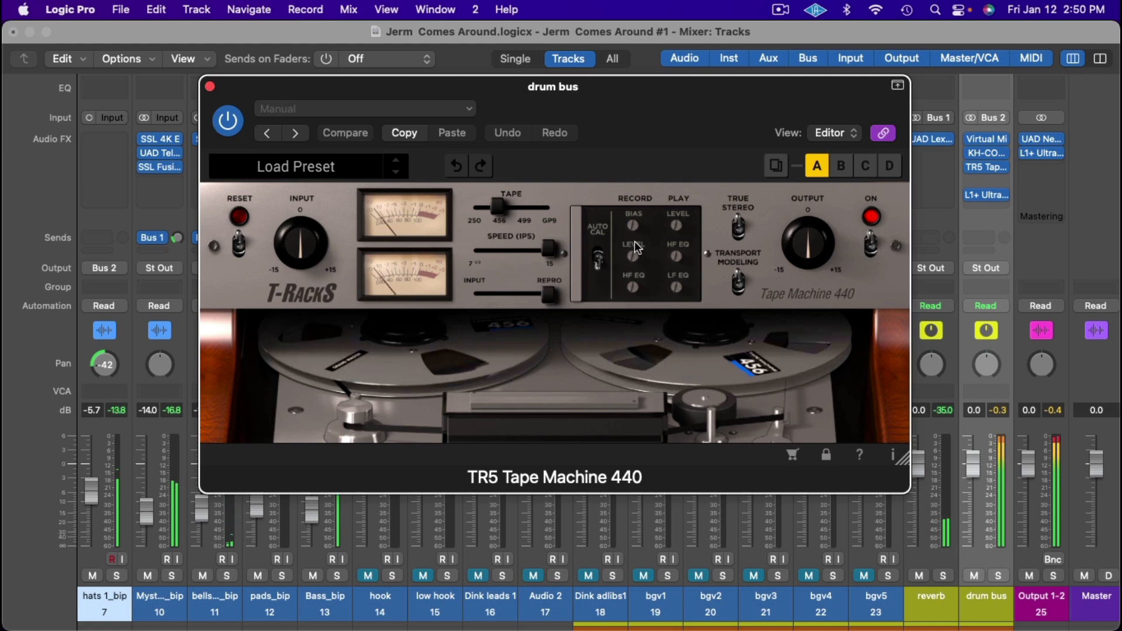
click(293, 258)
drag(294, 258, 295, 252)
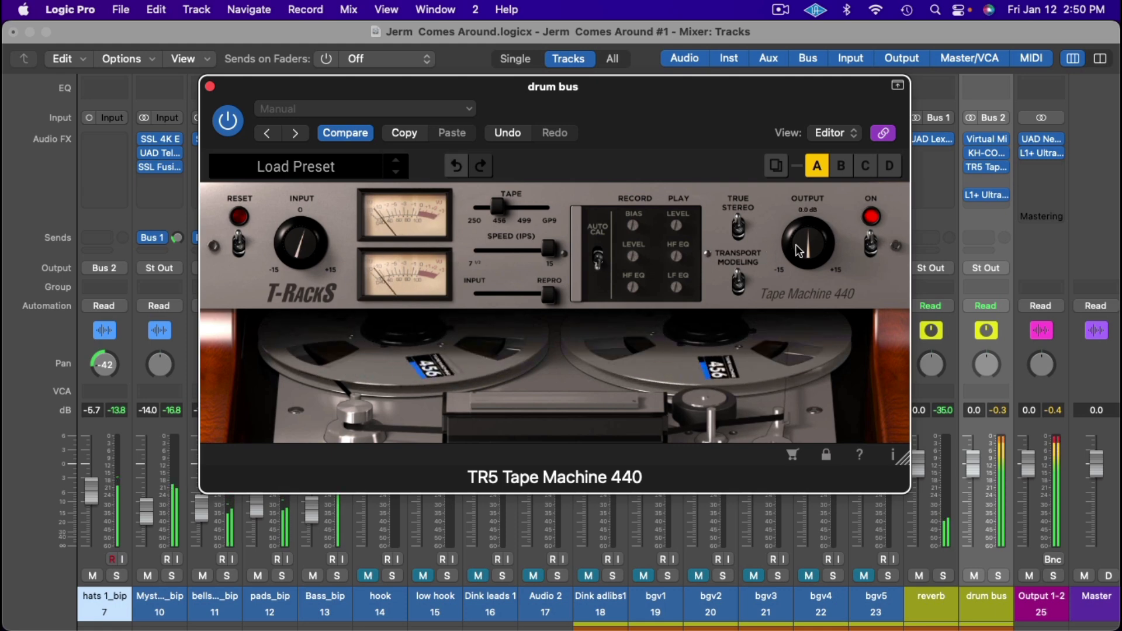
drag(797, 245, 801, 255)
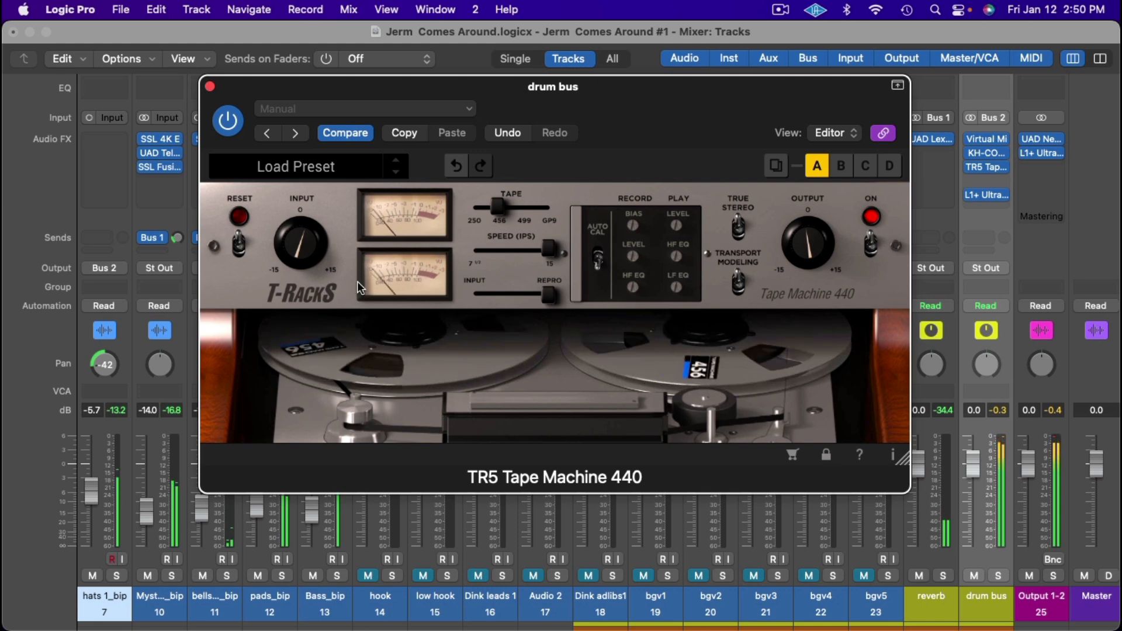
Step: Compare the mix with the drum bus's Tape Machine 440 bypassed and active, leaving it active
click(228, 121)
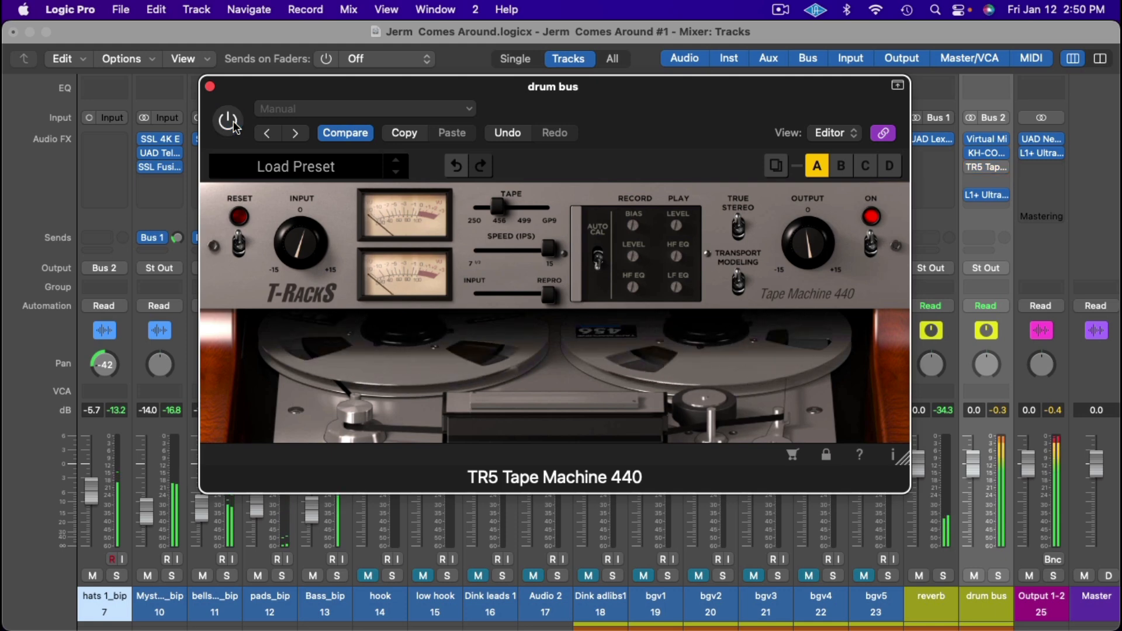
click(235, 126)
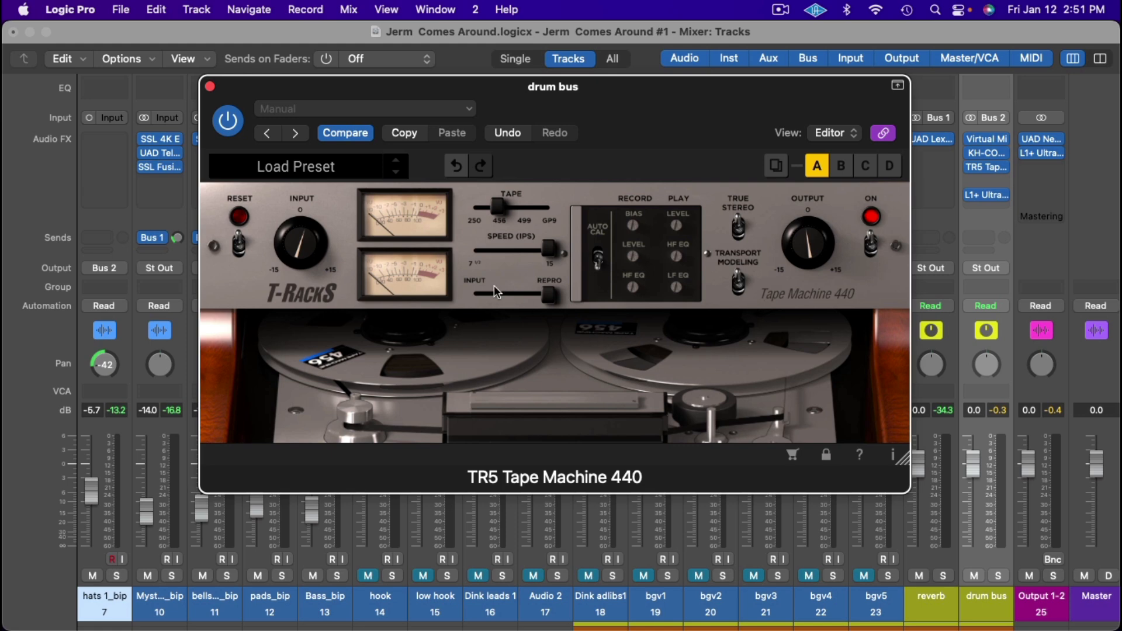
click(228, 130)
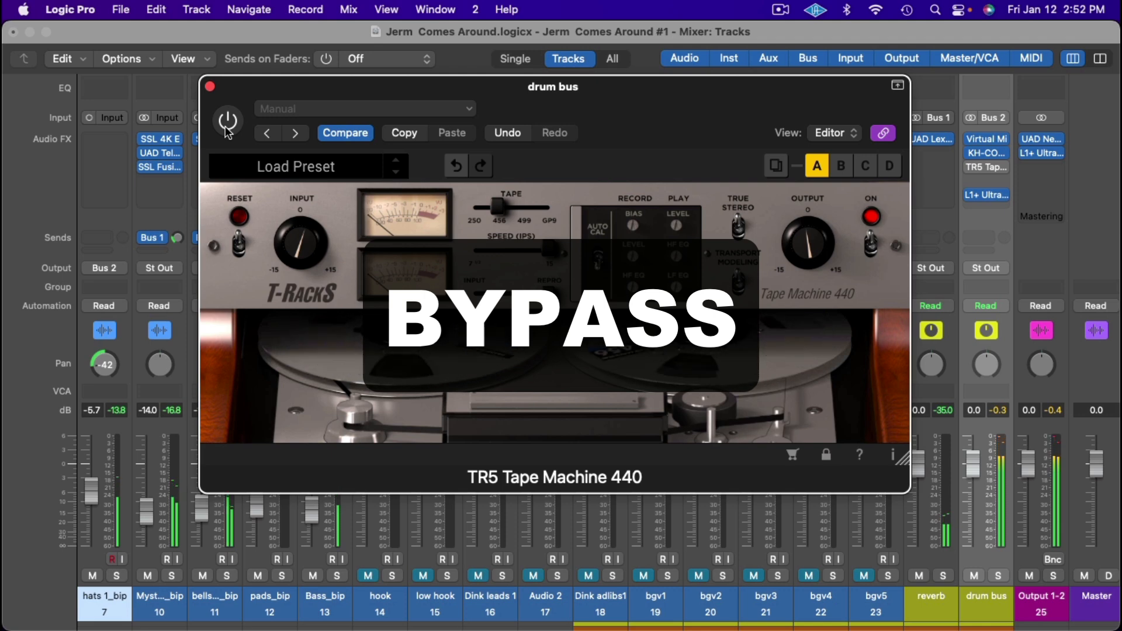
click(227, 121)
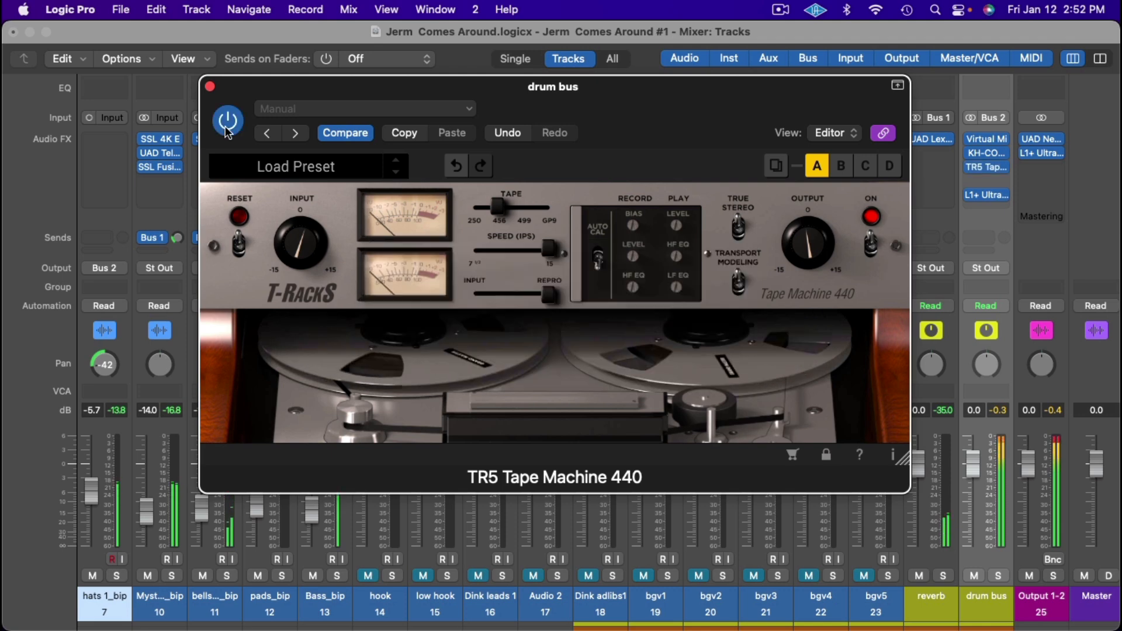